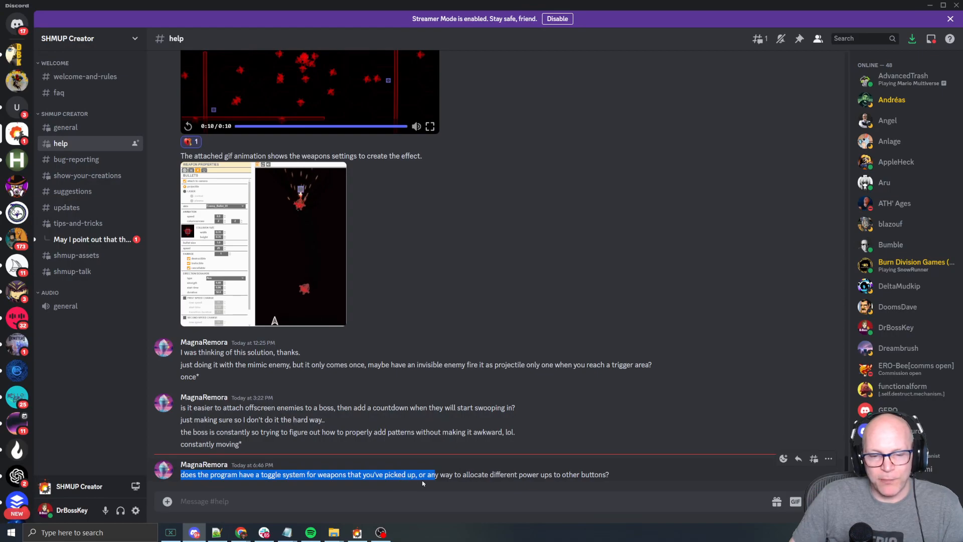
# Switch from the Discord question to SHMUP Creator and view the player ship's weapons in the weapon editor.
pyautogui.click(482, 476)
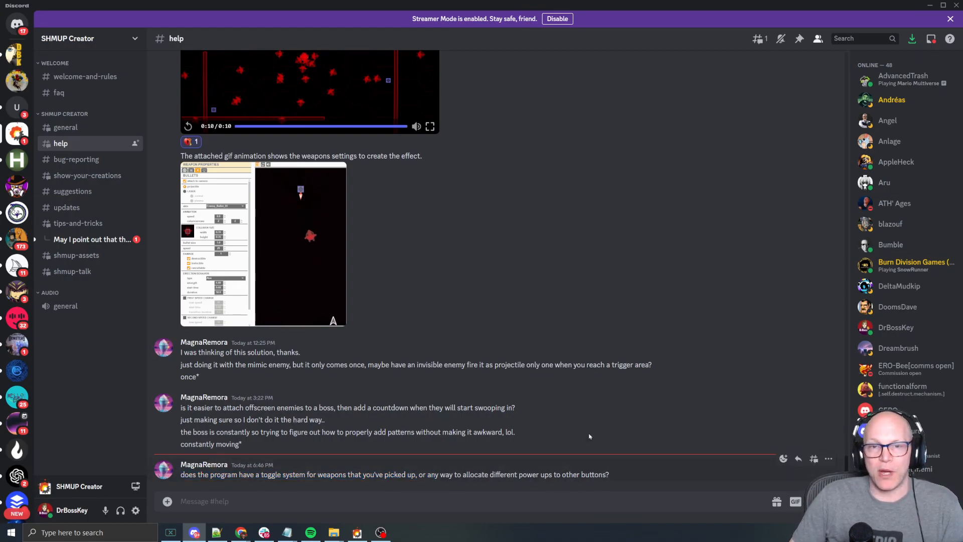
pyautogui.hotkey('alt', 'Tab')
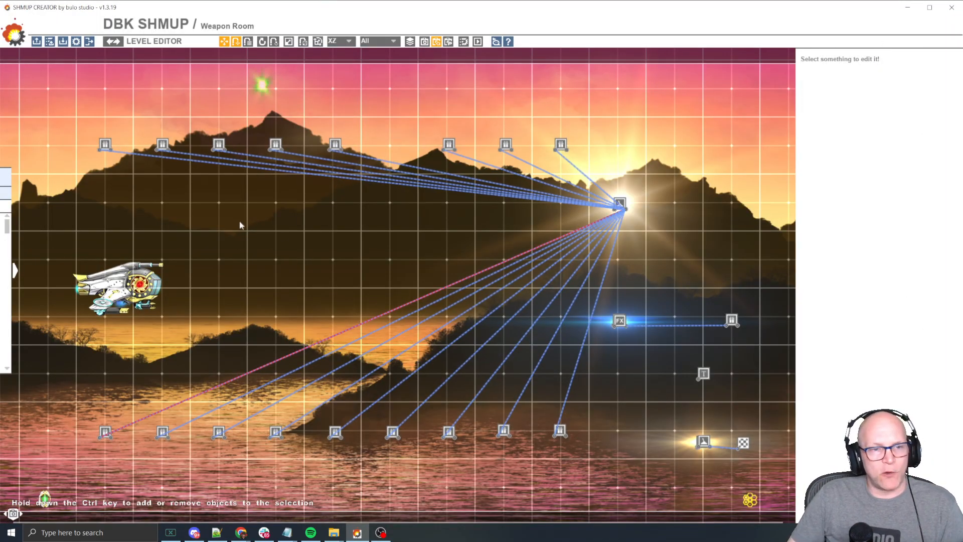
pyautogui.click(123, 287)
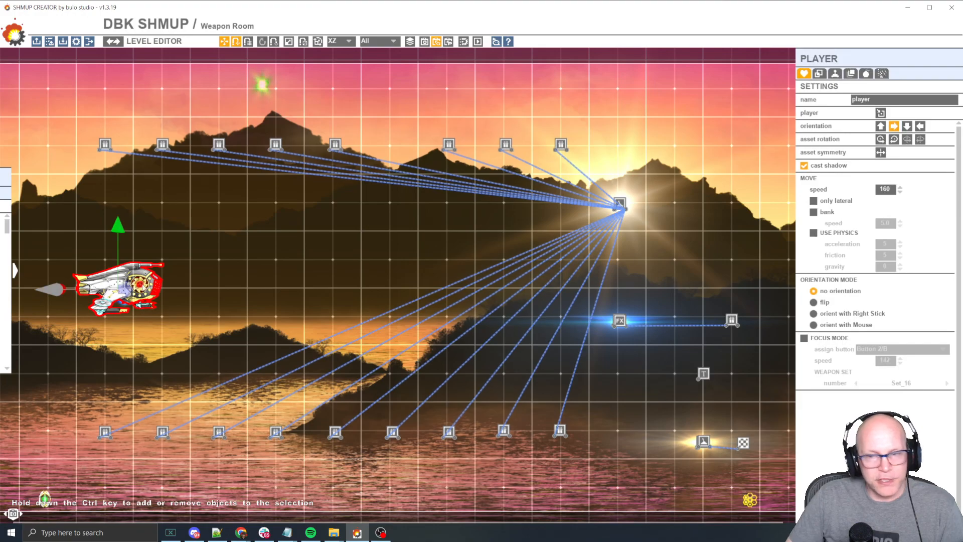
pyautogui.click(867, 74)
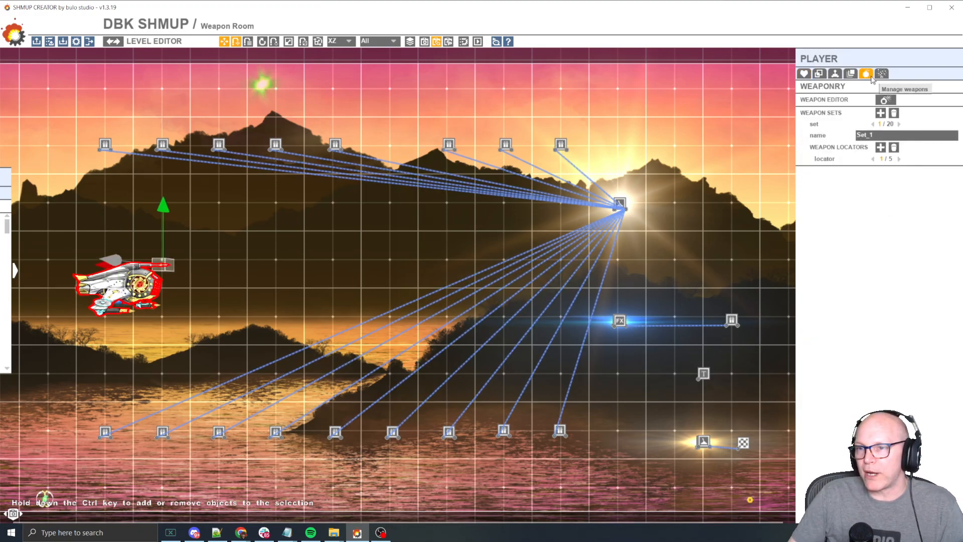
pyautogui.click(886, 99)
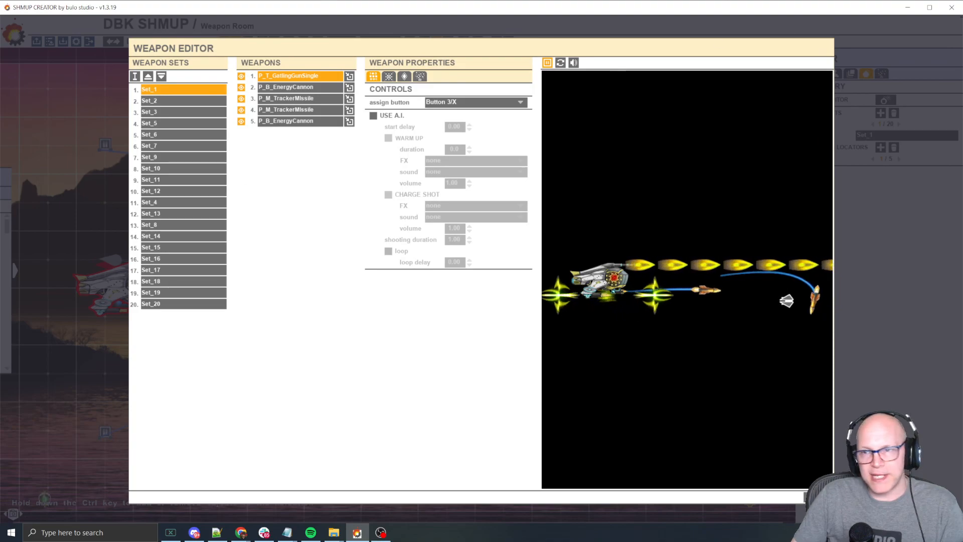
pyautogui.press('Escape')
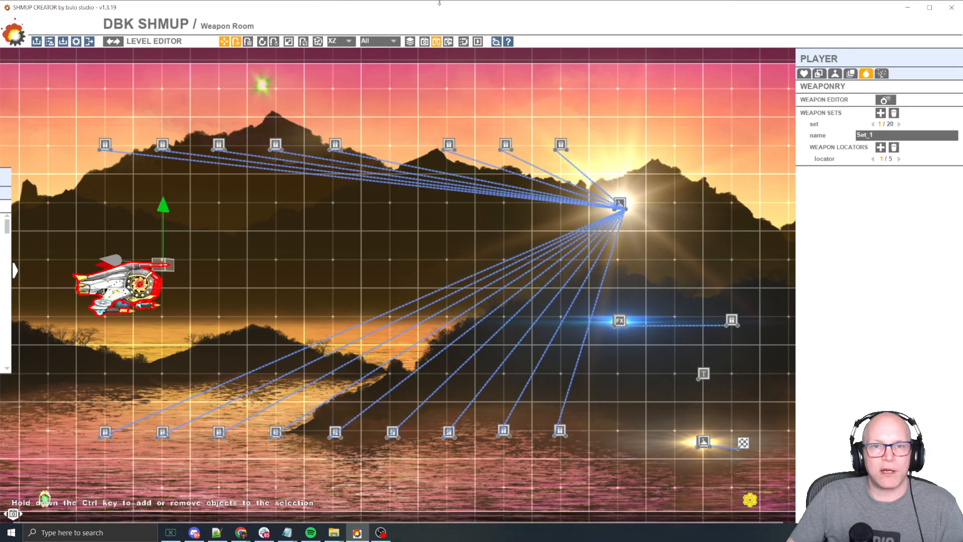
# Show the level from the top camera and examine the weapon locators on the player ship.
pyautogui.click(448, 41)
pyautogui.scroll(5, 251, 277)
pyautogui.scroll(-2, 229, 270)
pyautogui.scroll(-5, 231, 269)
pyautogui.moveTo(233, 270); pyautogui.dragTo(592, 218, button='middle')
pyautogui.moveTo(478, 195); pyautogui.dragTo(504, 232, button='middle')
pyautogui.scroll(5, 489, 241)
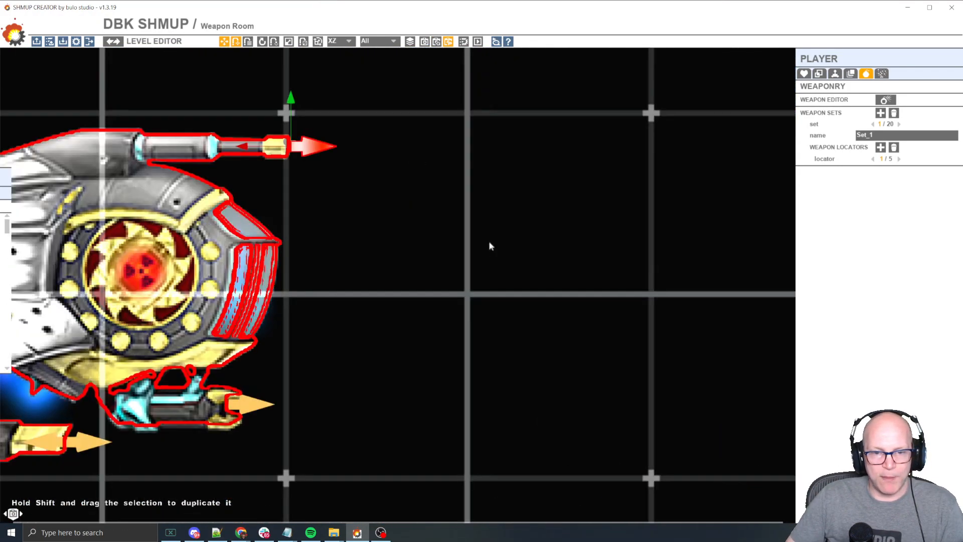
pyautogui.moveTo(452, 255); pyautogui.dragTo(647, 230, button='middle')
pyautogui.scroll(-3, 534, 226)
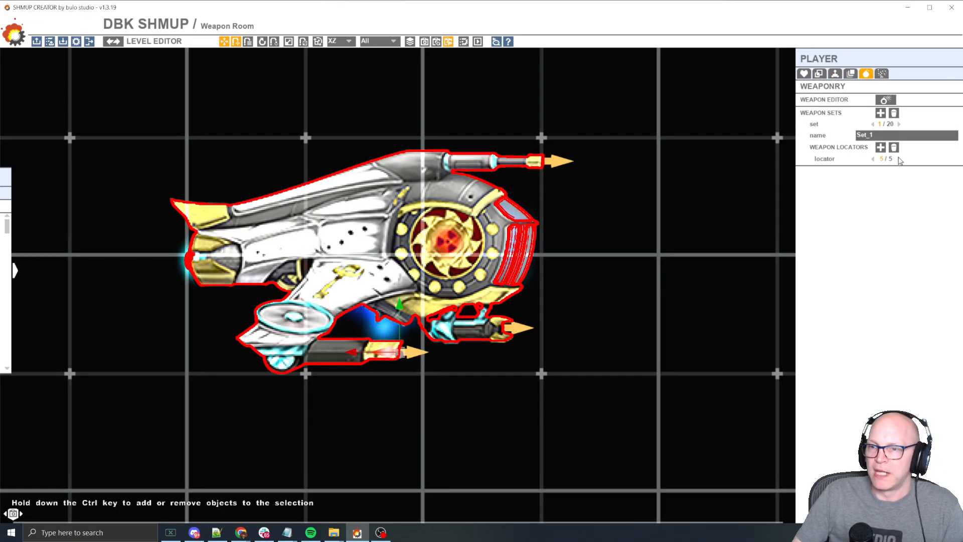
# Open the weapon editor and compare the weapons in Set_2 and Set_3 with those in Set_1.
pyautogui.click(891, 101)
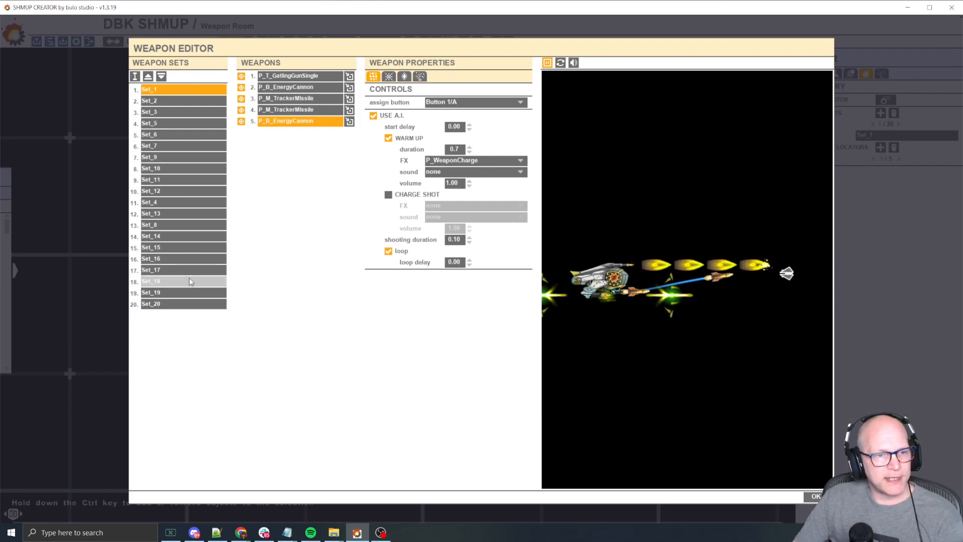
pyautogui.click(198, 102)
pyautogui.click(195, 123)
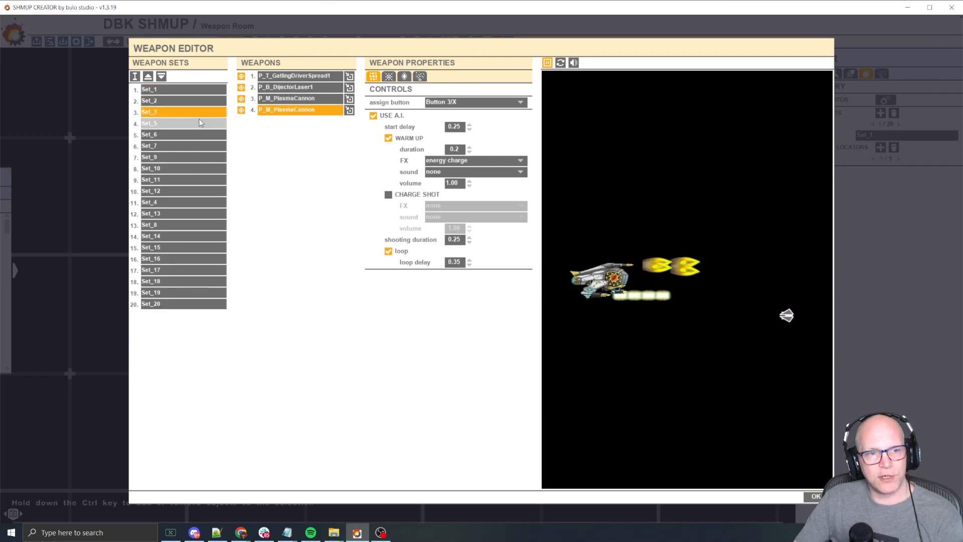
pyautogui.click(195, 93)
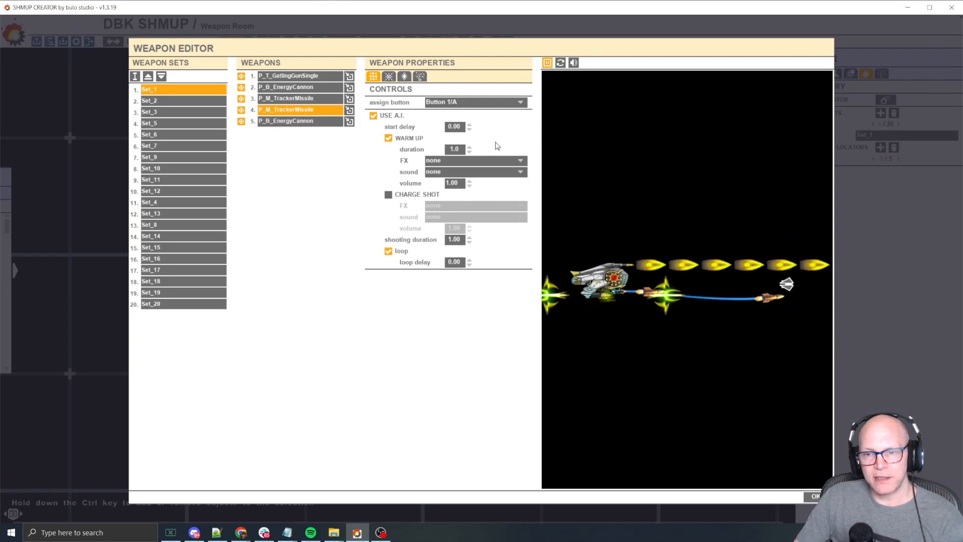
# Check which buttons can be assigned to the P_T_GatlingGunSingle weapon in Set_1.
pyautogui.click(312, 76)
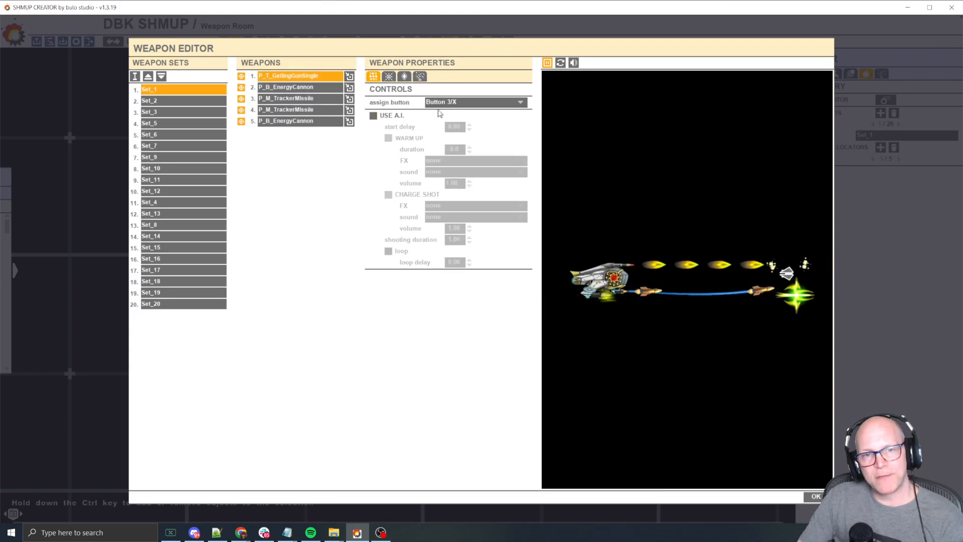
pyautogui.click(454, 104)
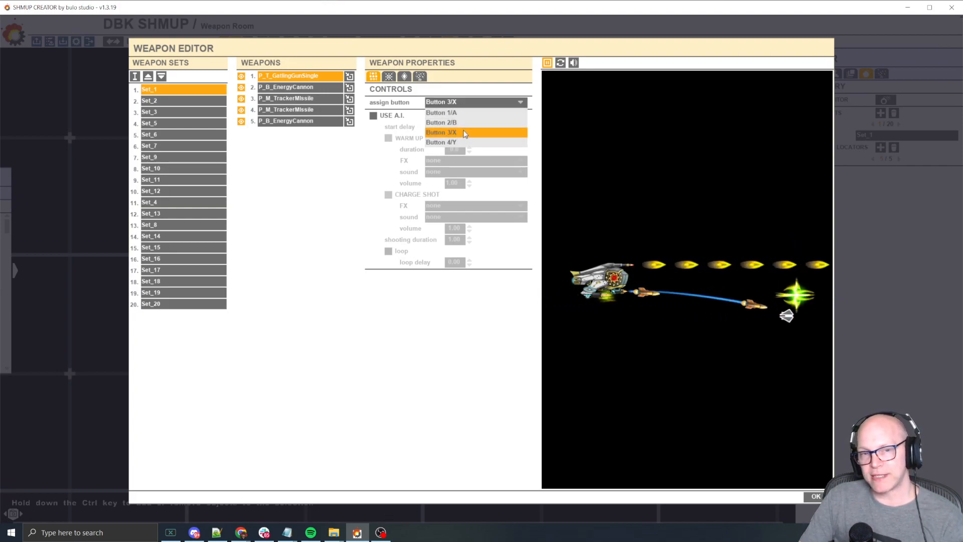
pyautogui.click(357, 170)
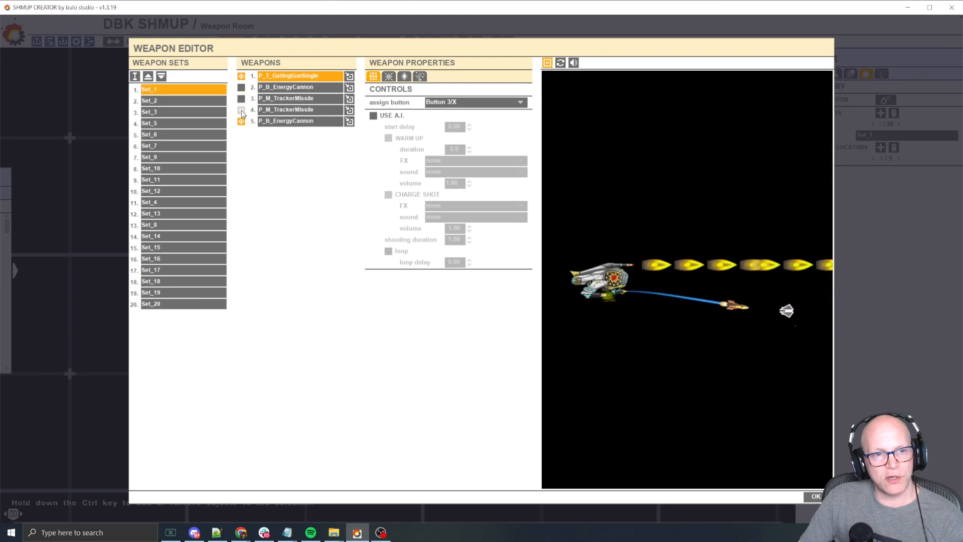
# Preview only the two P_B_EnergyCannon weapons of Set_1 and check their assigned buttons.
pyautogui.click(241, 79)
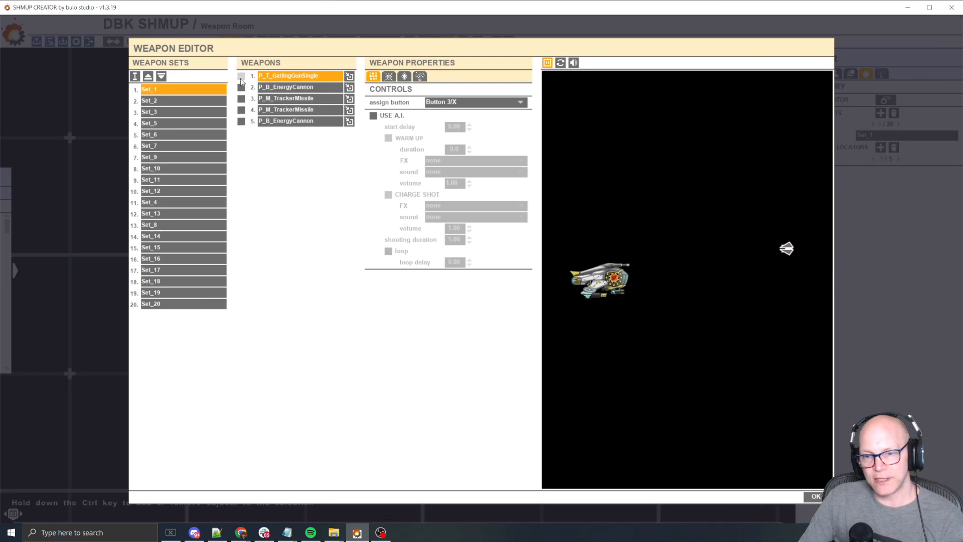
pyautogui.click(286, 87)
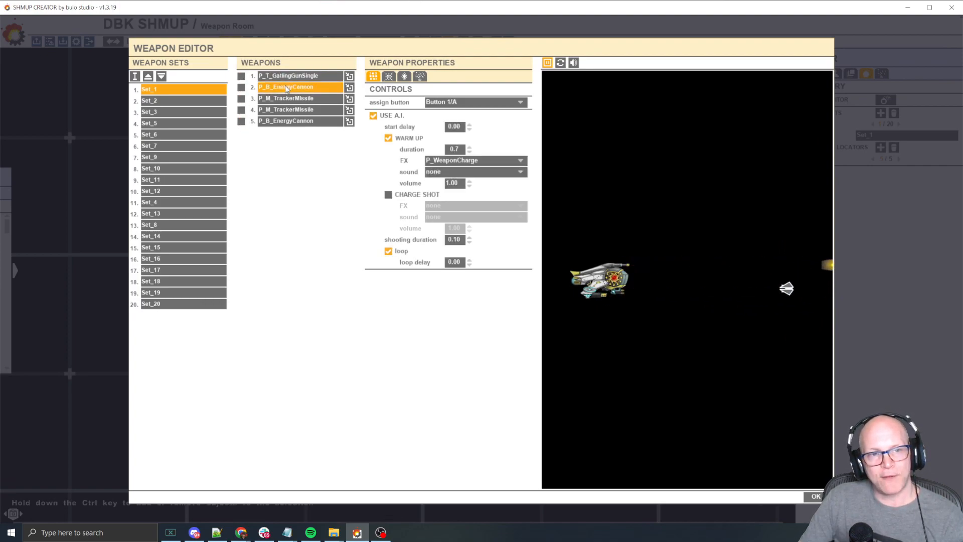
pyautogui.click(241, 87)
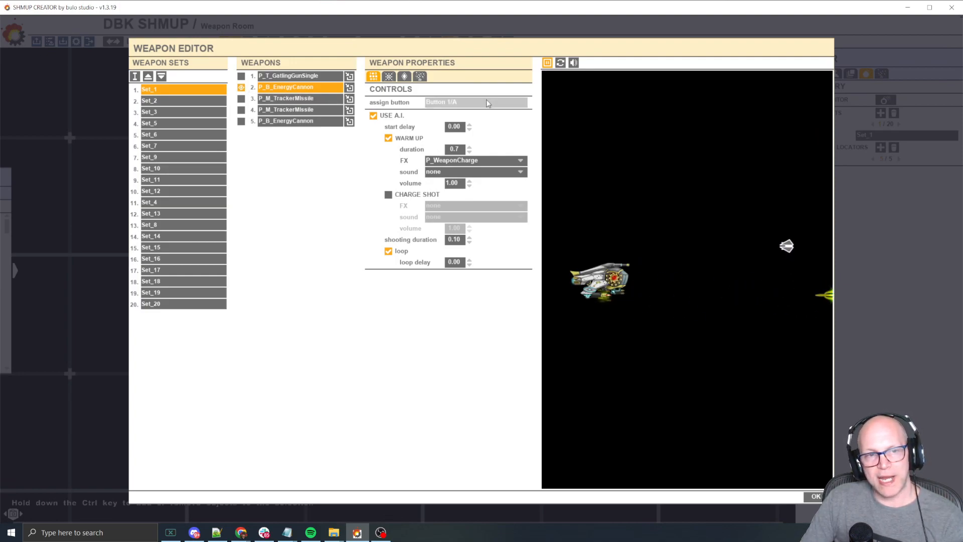
pyautogui.click(242, 122)
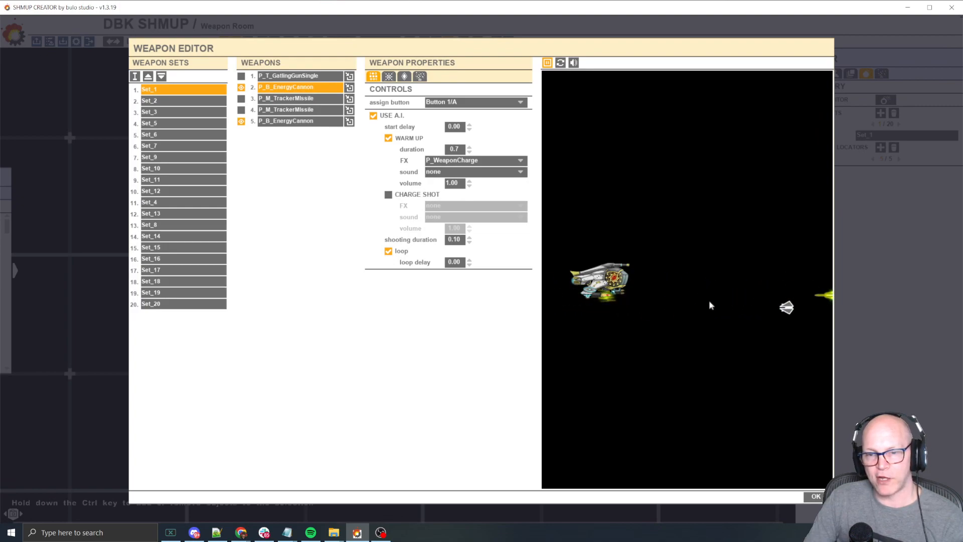
pyautogui.click(296, 121)
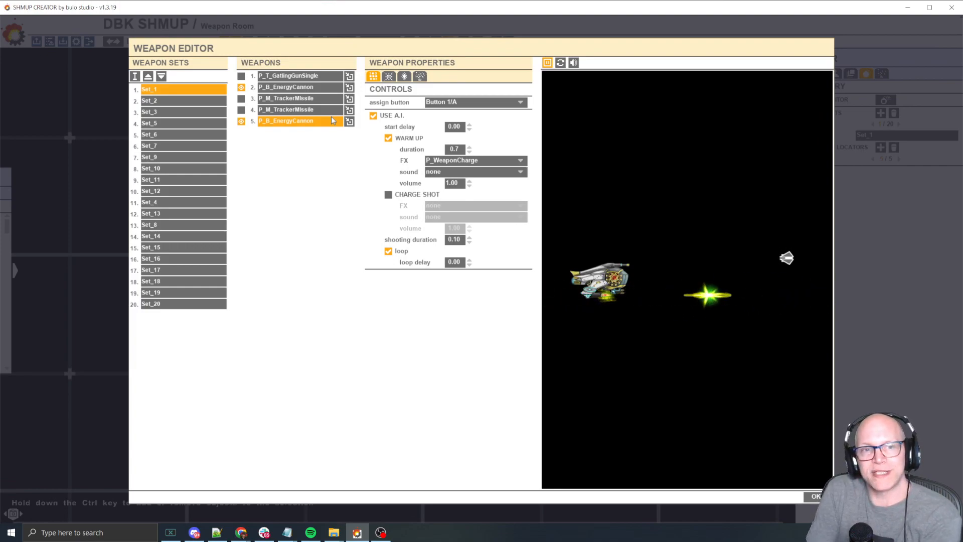
# Preview only the two P_M_TrackerMissile weapons, compare the assigned buttons in Set_1, and close the weapon editor.
pyautogui.click(301, 99)
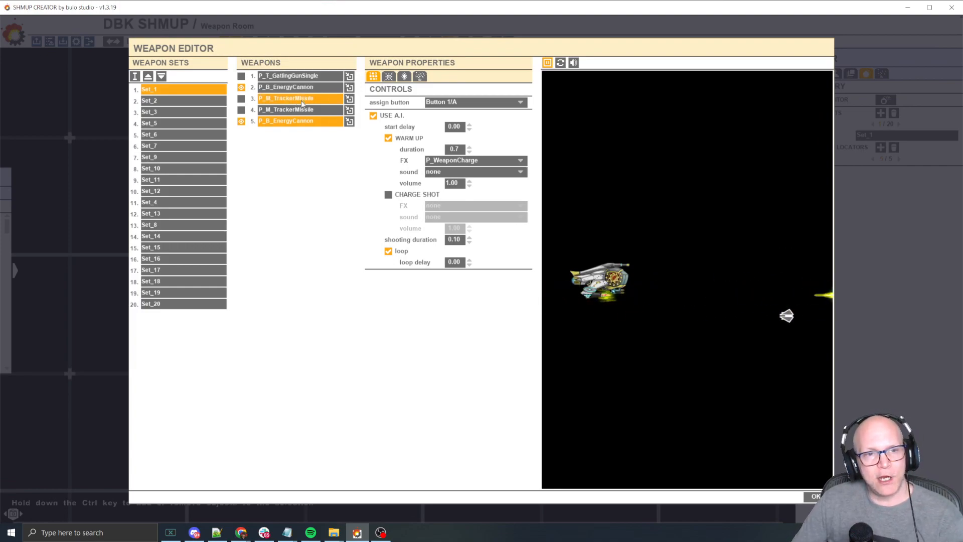
pyautogui.click(241, 122)
pyautogui.click(241, 87)
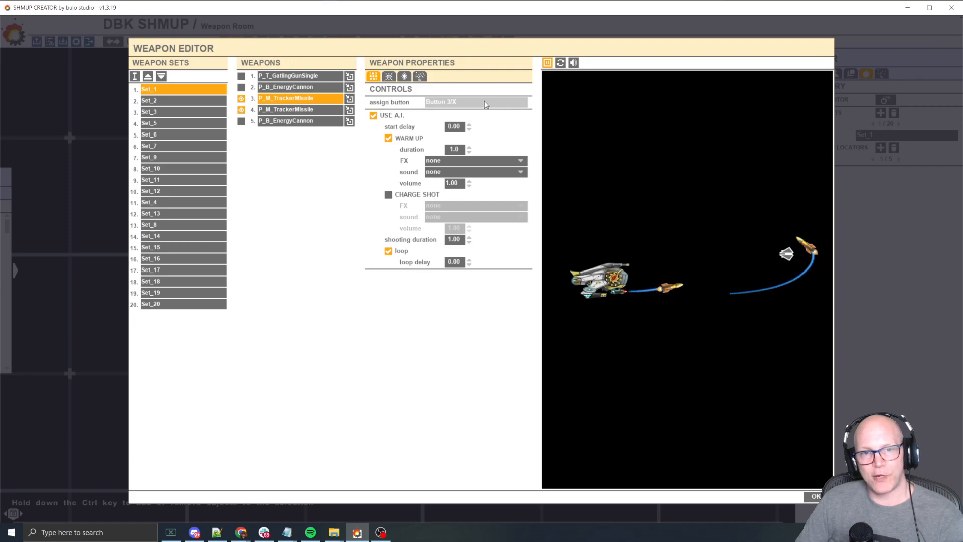
pyautogui.click(316, 115)
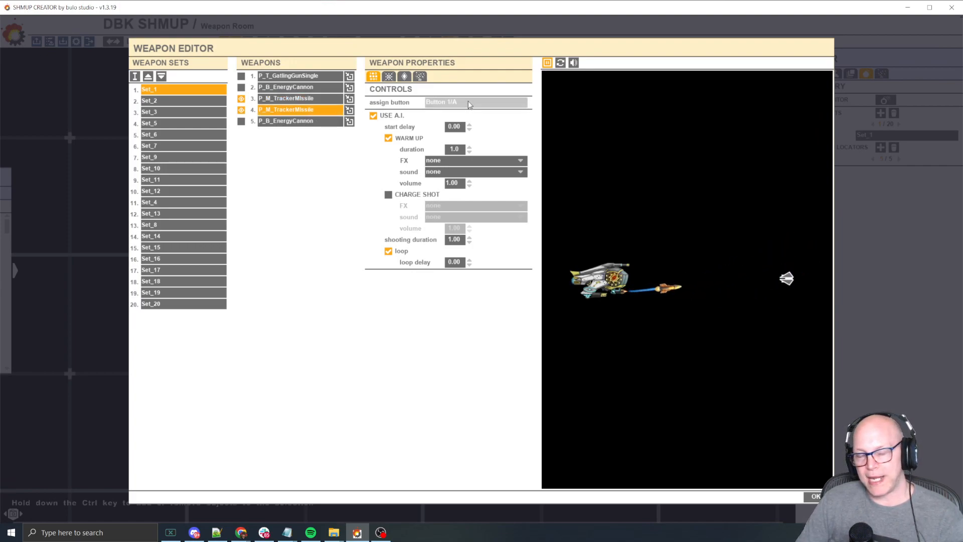
pyautogui.click(302, 80)
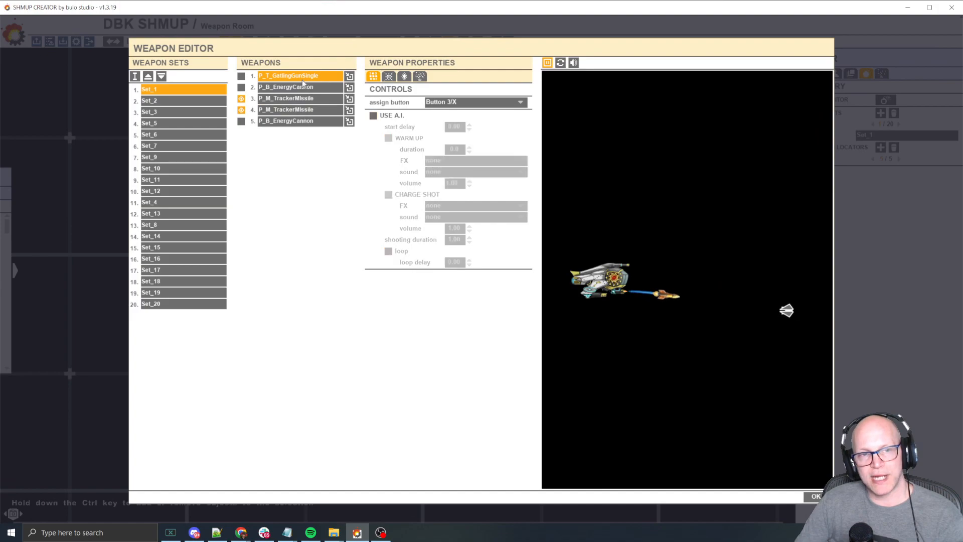
pyautogui.click(301, 121)
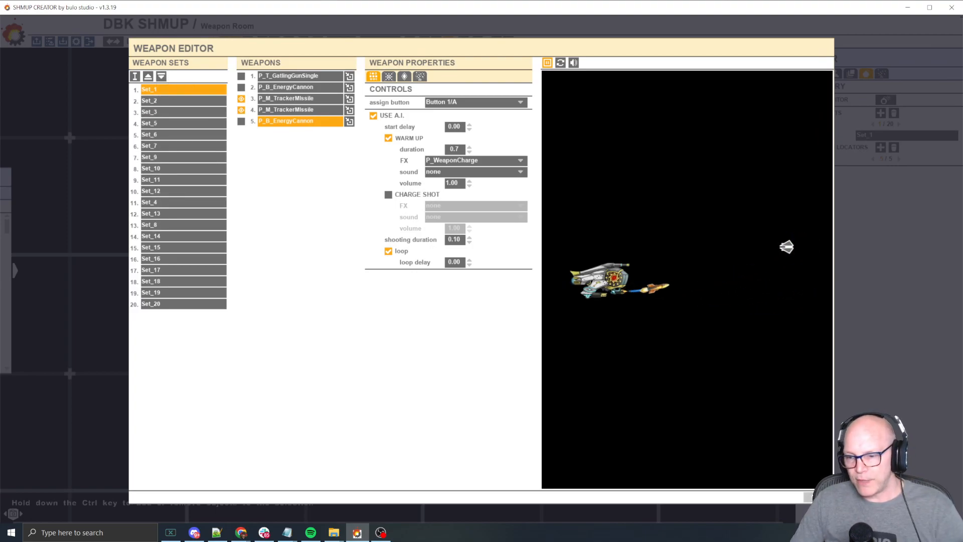
pyautogui.click(814, 496)
# Playtest the Weapon Room level by flying the ship briefly, and return to the level editor.
pyautogui.scroll(-5, 532, 178)
pyautogui.moveTo(582, 147); pyautogui.dragTo(435, 225, button='middle')
pyautogui.press('F5')
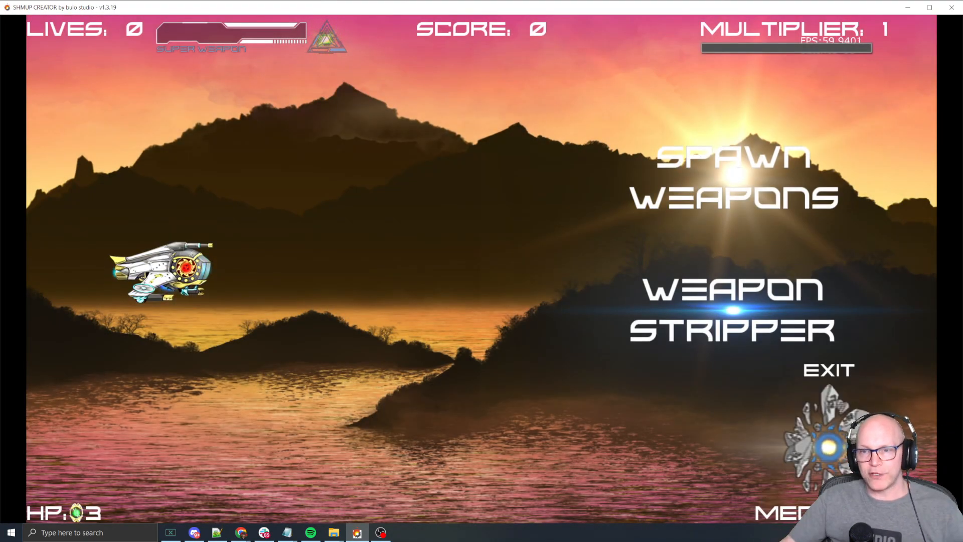
pyautogui.press('Up')
pyautogui.press('Right')
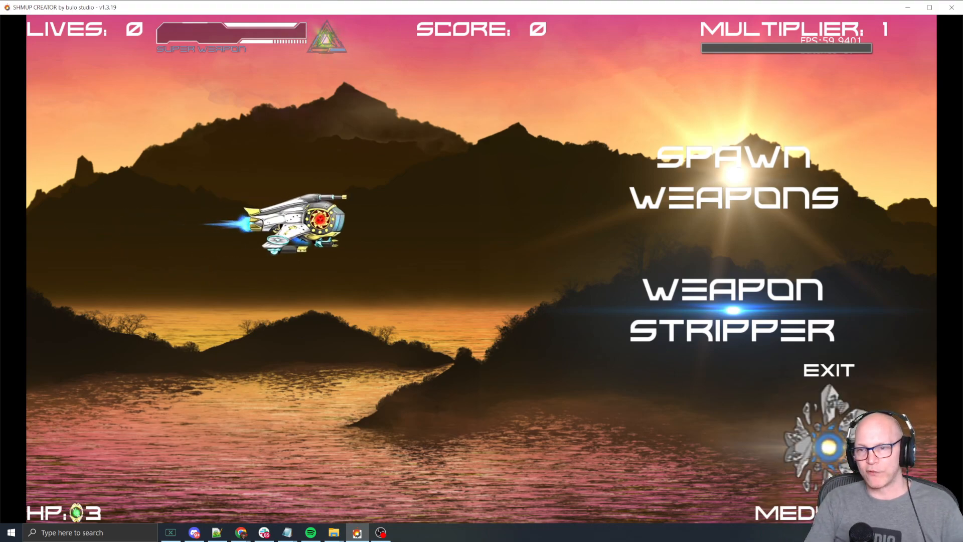
pyautogui.press('Escape')
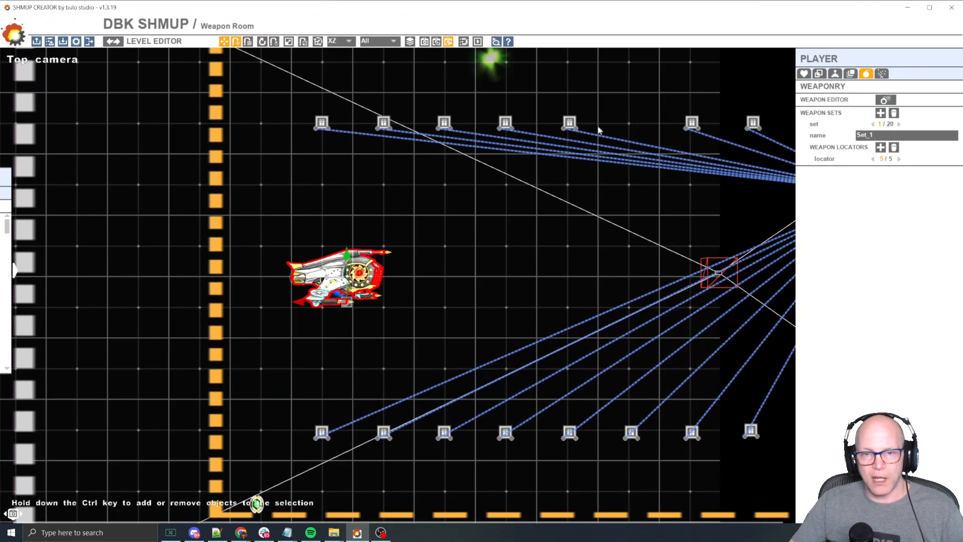
# Inspect the weapon-spawning trigger and the item type of the first connected item spawner in the upper row.
pyautogui.click(537, 165)
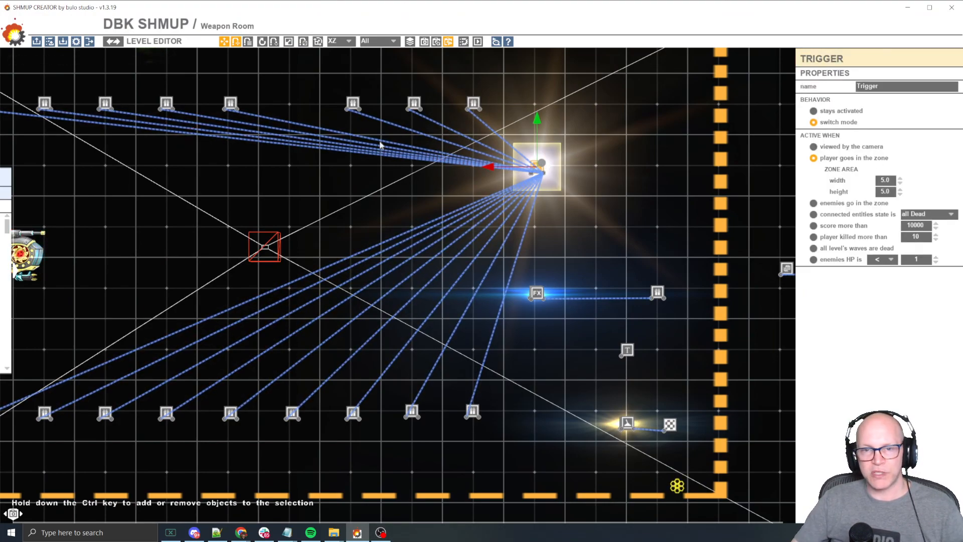
pyautogui.moveTo(273, 165); pyautogui.dragTo(364, 199, button='middle')
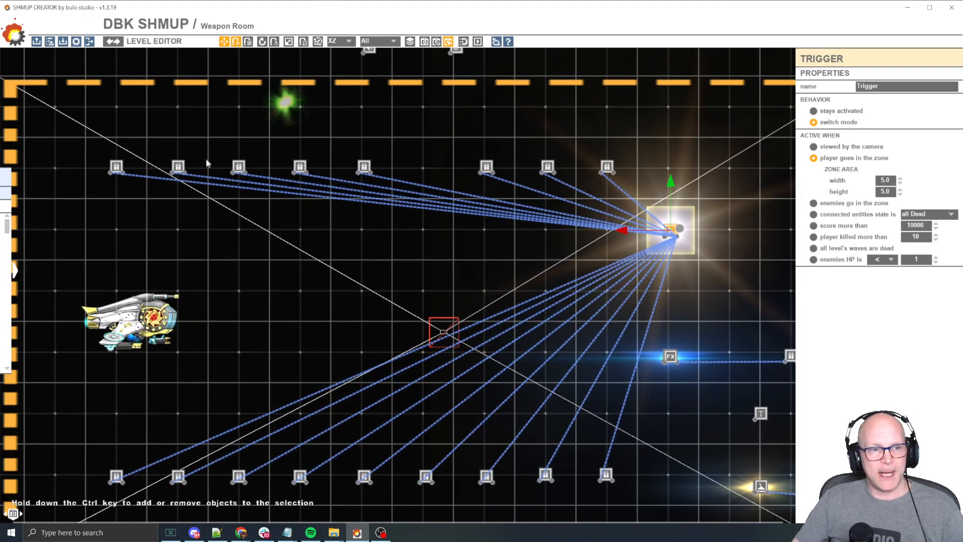
pyautogui.click(115, 167)
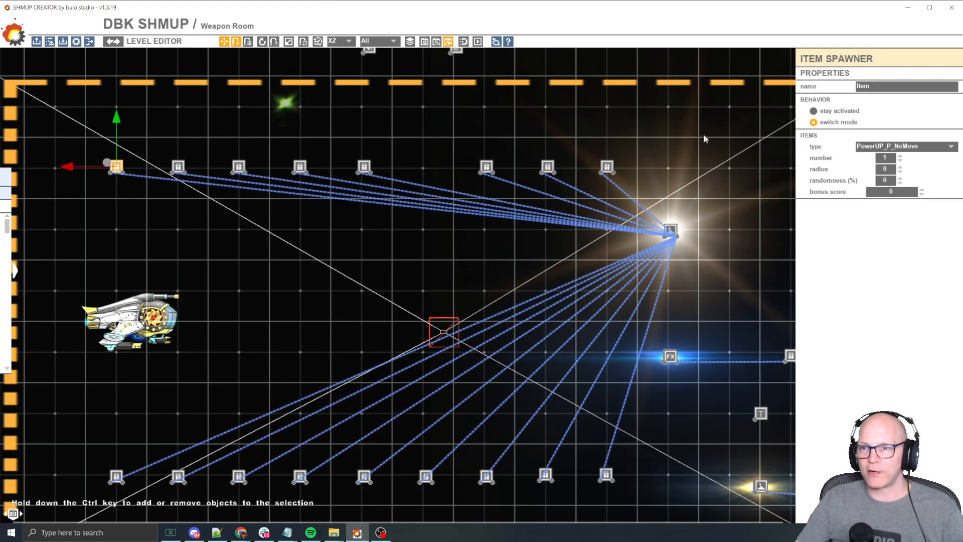
pyautogui.click(924, 151)
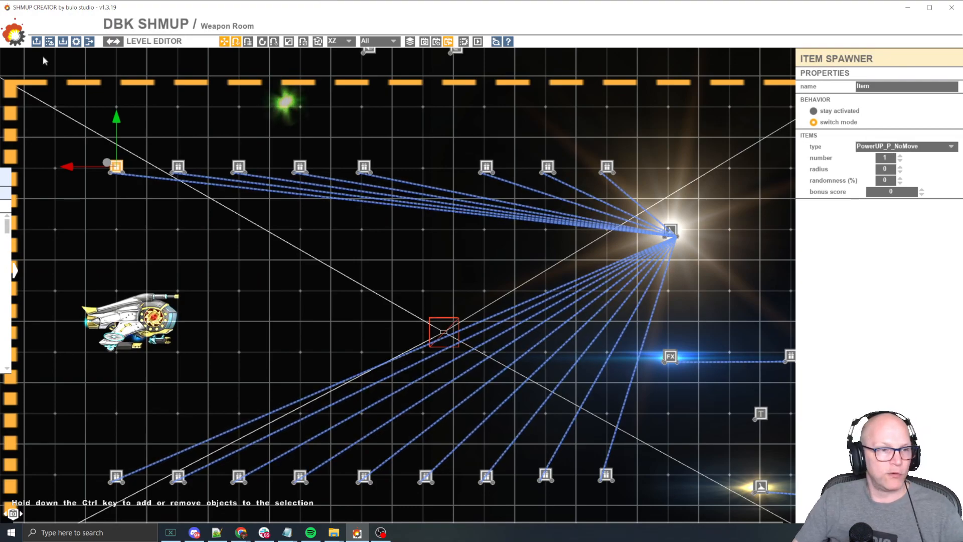
# Place a PowerUP1 item from the game box just in front of the player ship and select it.
pyautogui.click(143, 193)
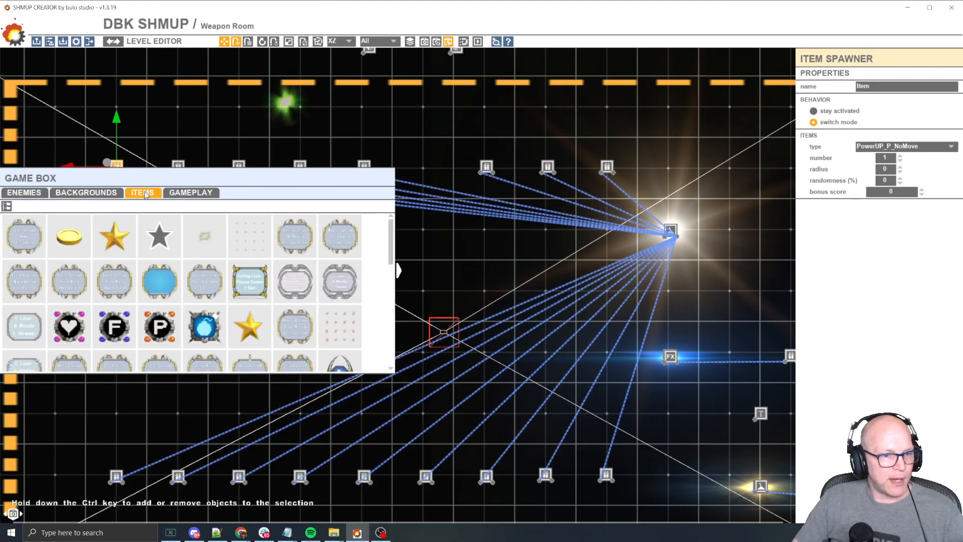
pyautogui.scroll(-3, 79, 321)
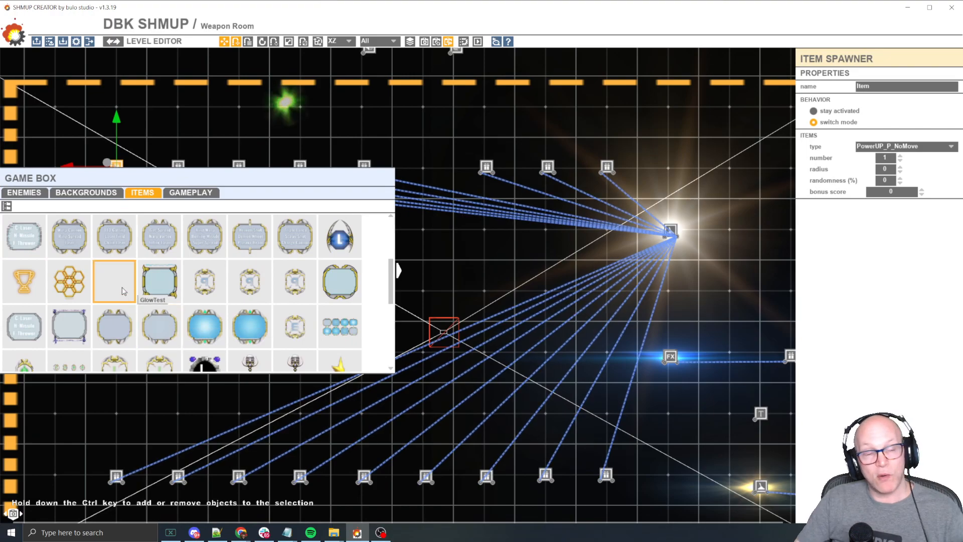
pyautogui.scroll(-3, 124, 291)
pyautogui.scroll(2, 124, 291)
pyautogui.click(213, 246)
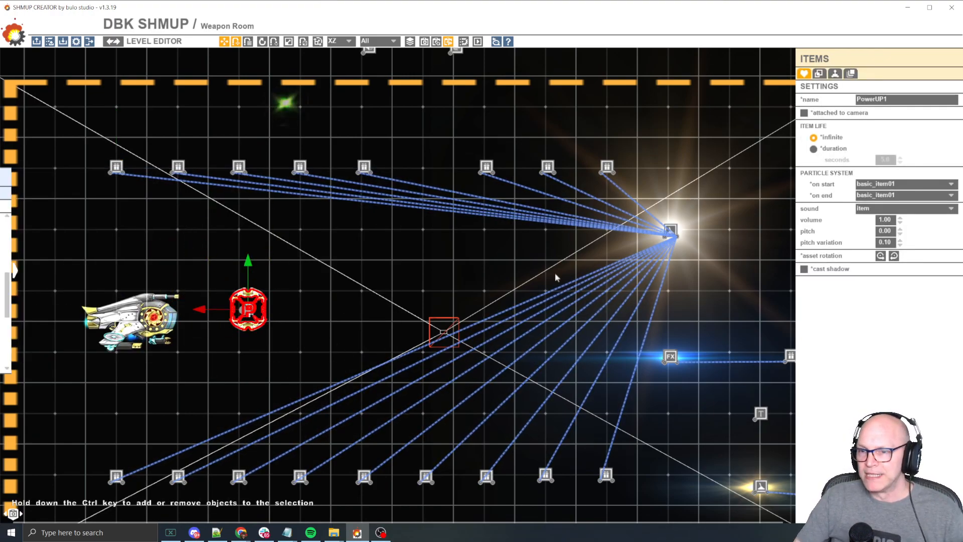
pyautogui.click(266, 346)
pyautogui.click(251, 311)
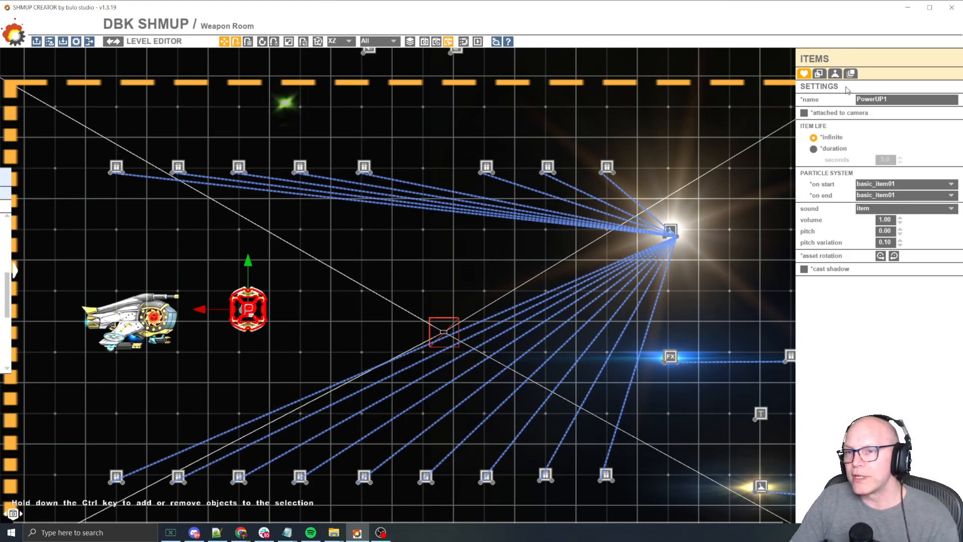
# Inspect the PowerUP1 item's collision shape and its gameplay reward settings.
pyautogui.click(820, 74)
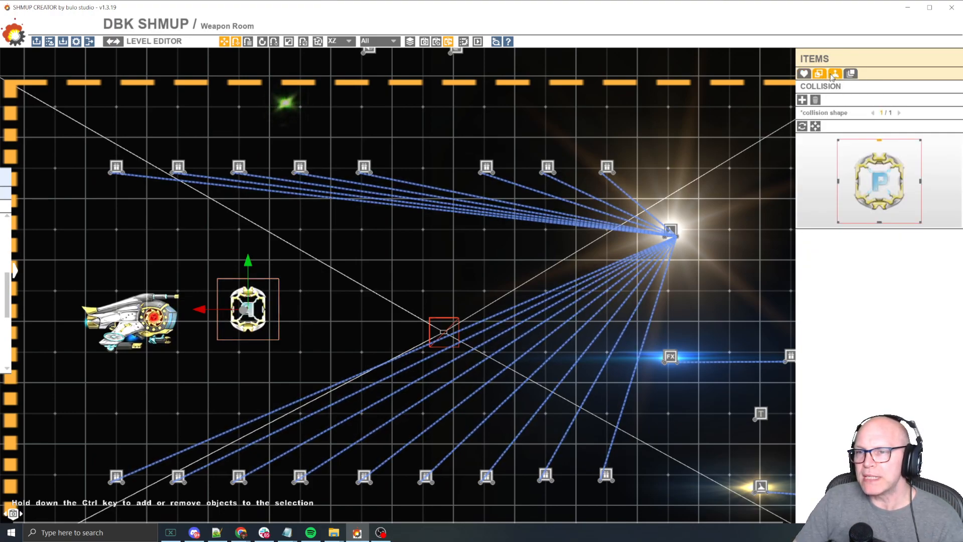
pyautogui.click(834, 73)
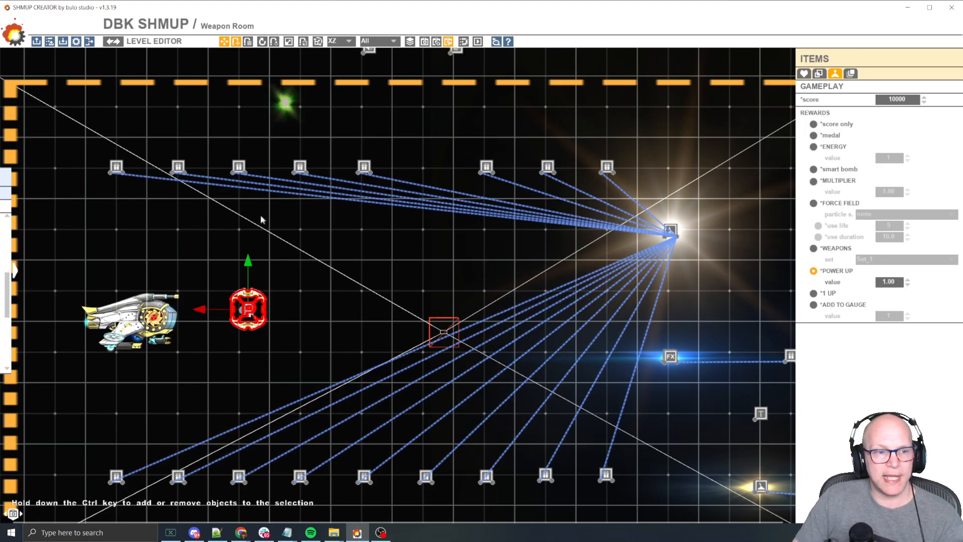
# Preview the player's Set_1, Set_2 and Set_3 in order in the weapon editor, ending on Set_3, and close the editor.
pyautogui.click(156, 319)
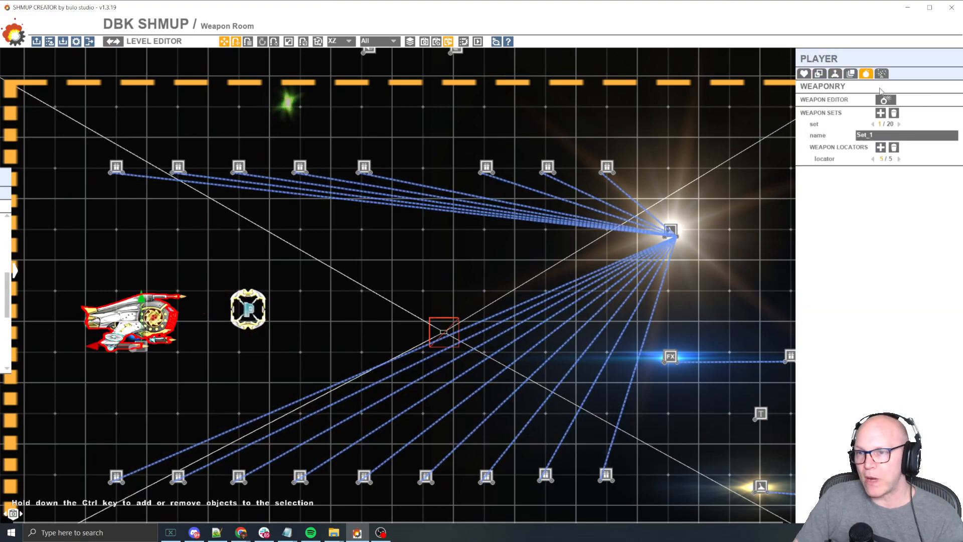
pyautogui.click(885, 100)
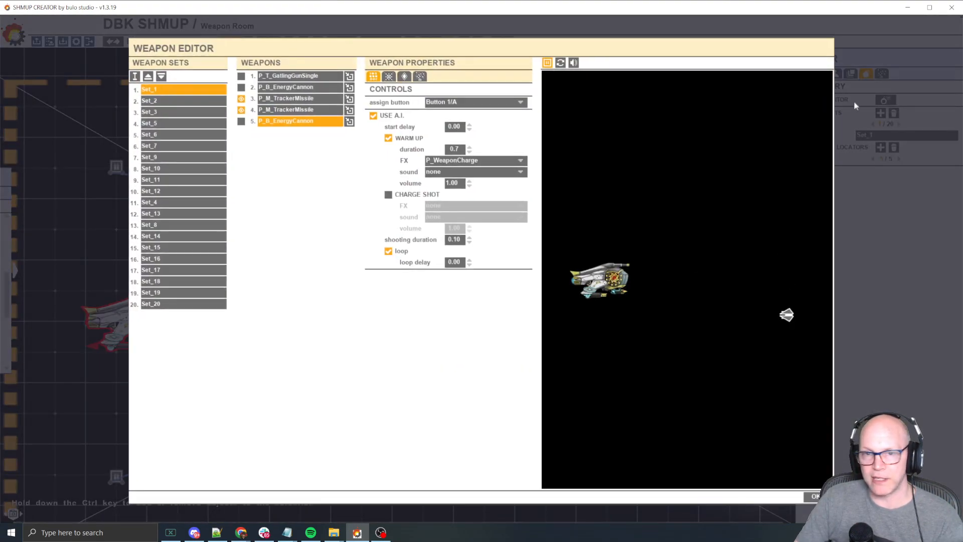
pyautogui.click(194, 101)
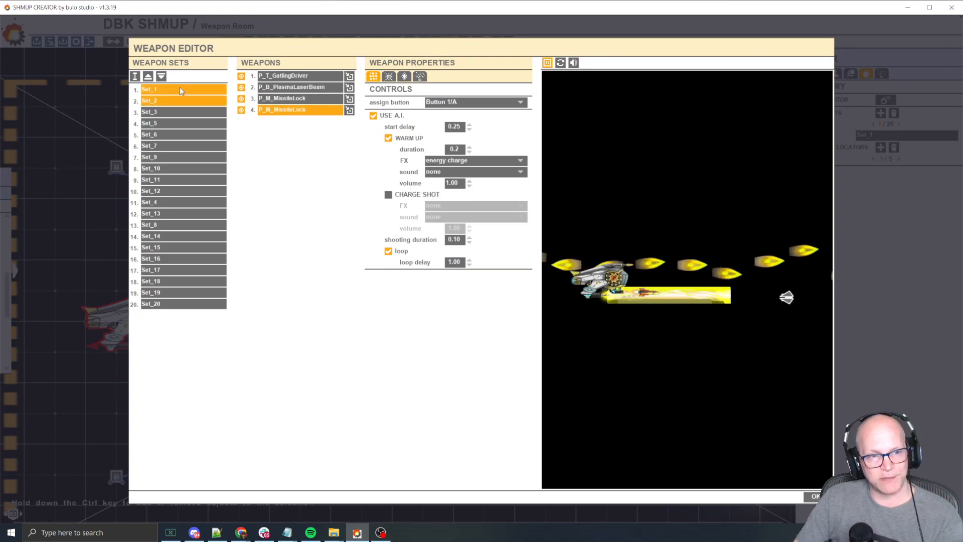
pyautogui.click(180, 87)
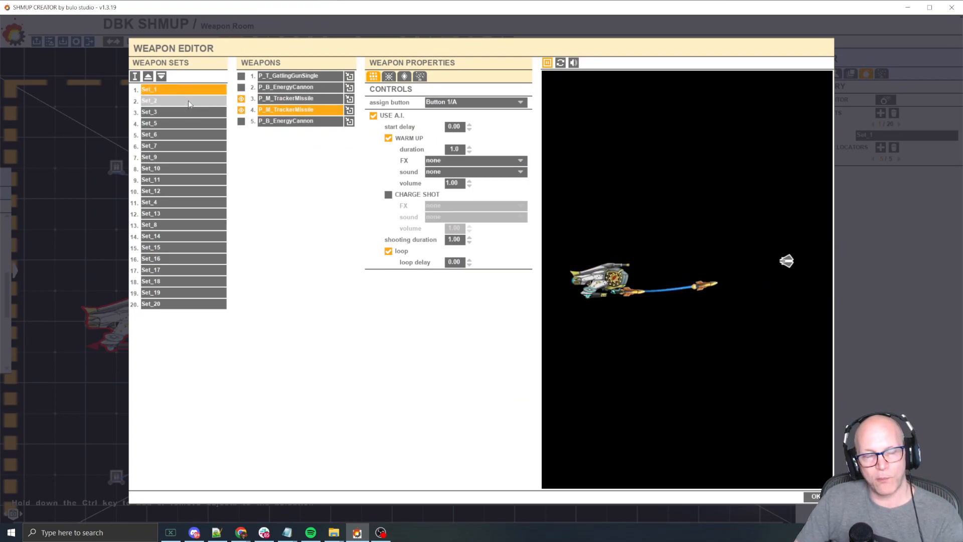
pyautogui.click(188, 100)
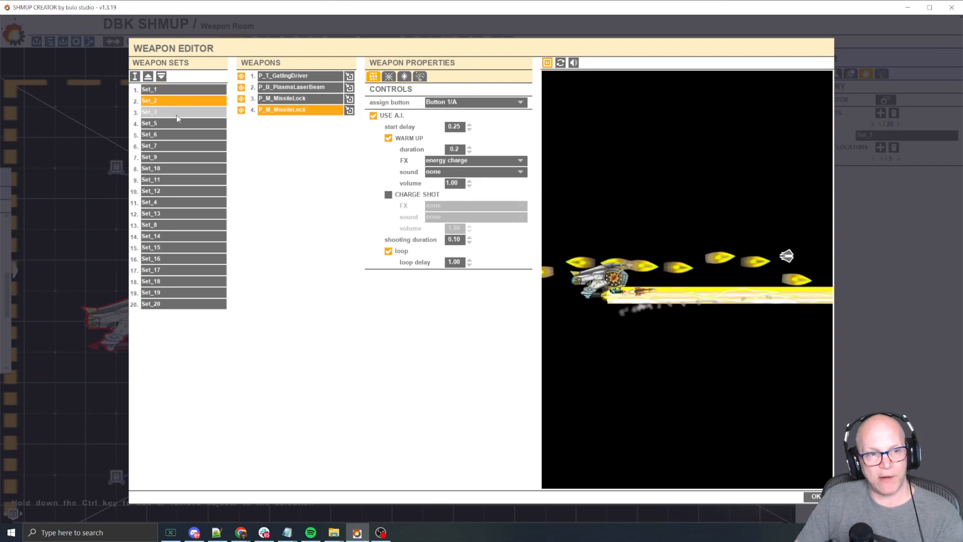
pyautogui.click(178, 113)
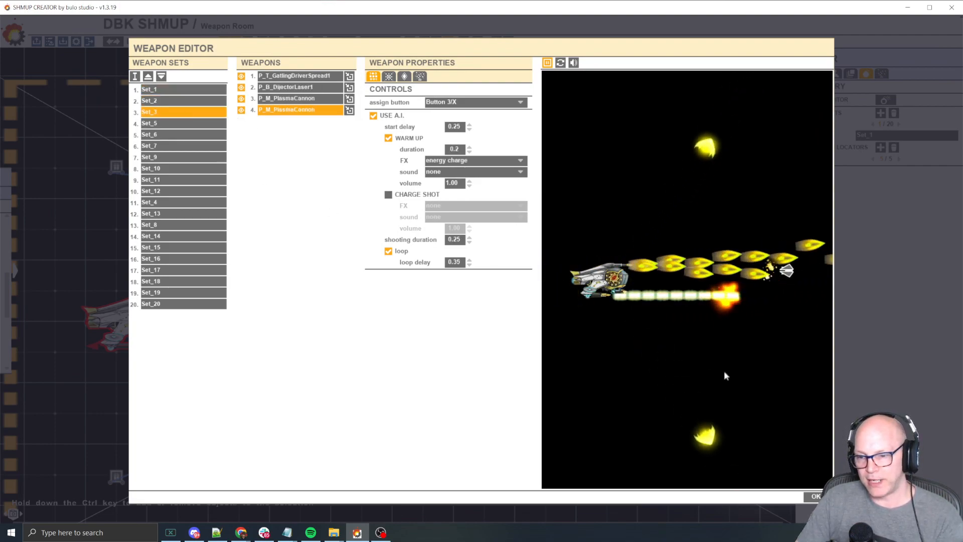
pyautogui.click(815, 496)
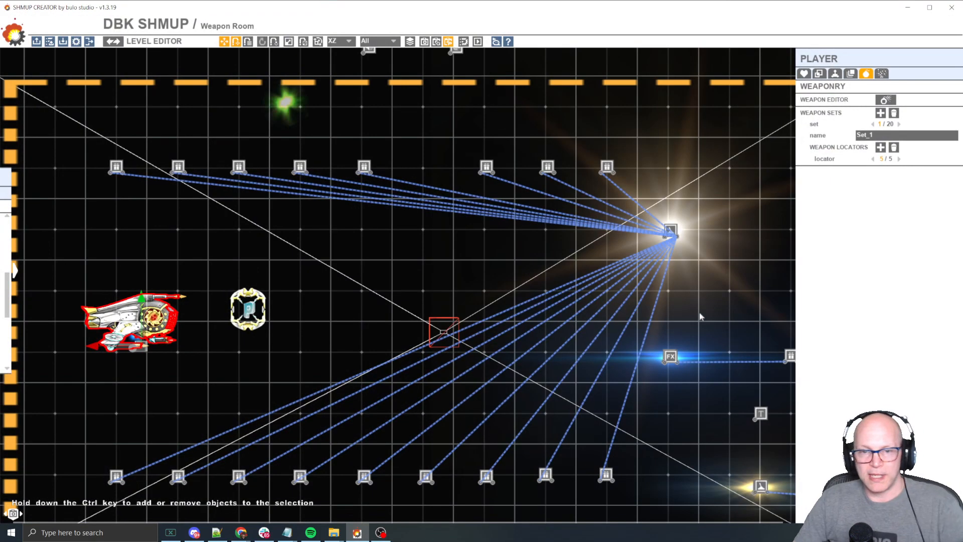
# Playtest the level, flying the ship through the power-up item to the Spawn Weapons trigger while firing.
pyautogui.press('space')
pyautogui.press('Up')
pyautogui.press('Right')
pyautogui.press('x')
pyautogui.press('Right')
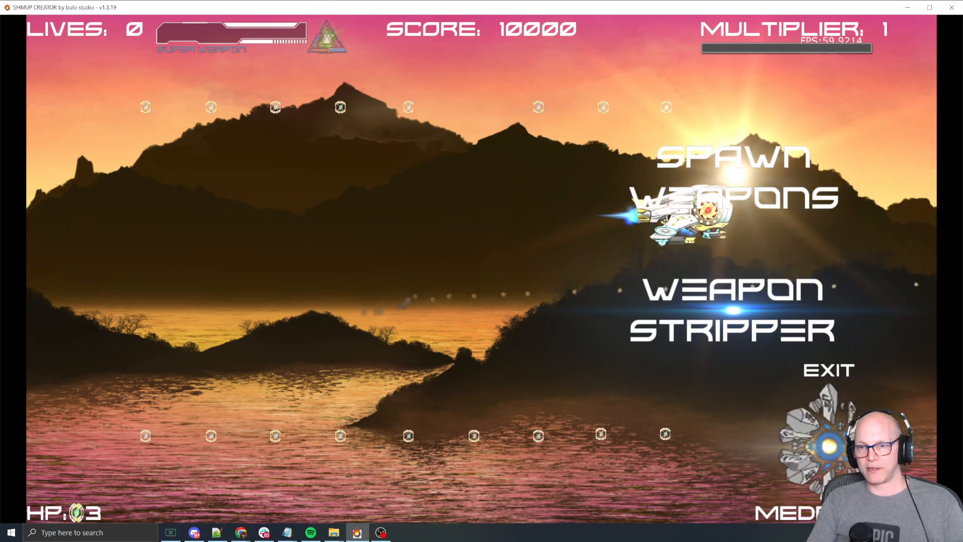
# Fly back and collect the first spawned power-ups in the upper row while firing, and end the playtest.
pyautogui.press('Left')
pyautogui.press('Left')
pyautogui.press('x')
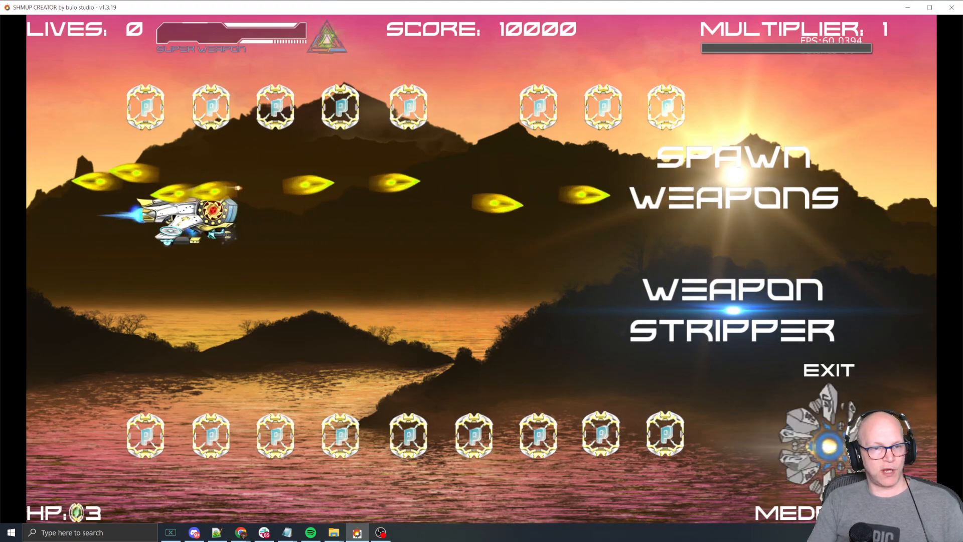
pyautogui.press('Up')
pyautogui.press('Right')
pyautogui.press('x')
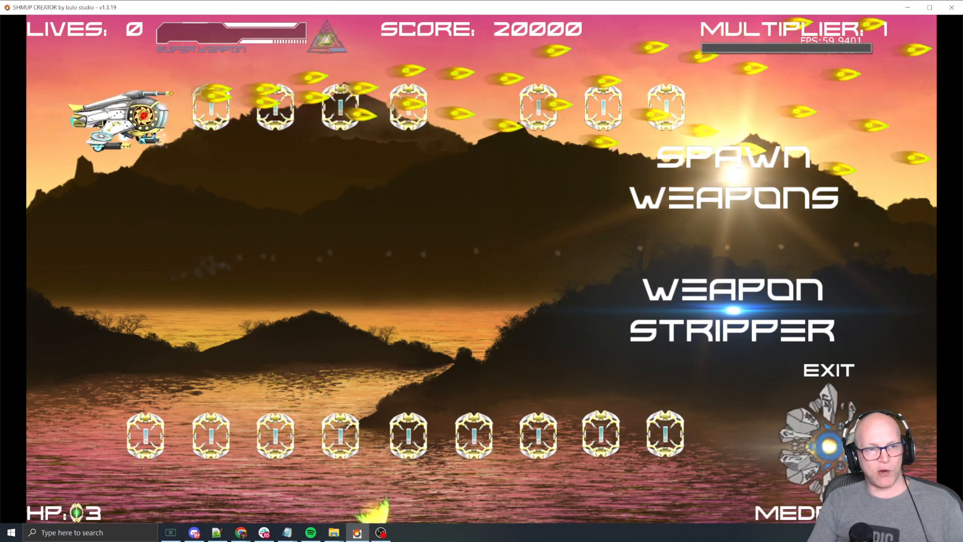
pyautogui.press('Right')
pyautogui.press('Right')
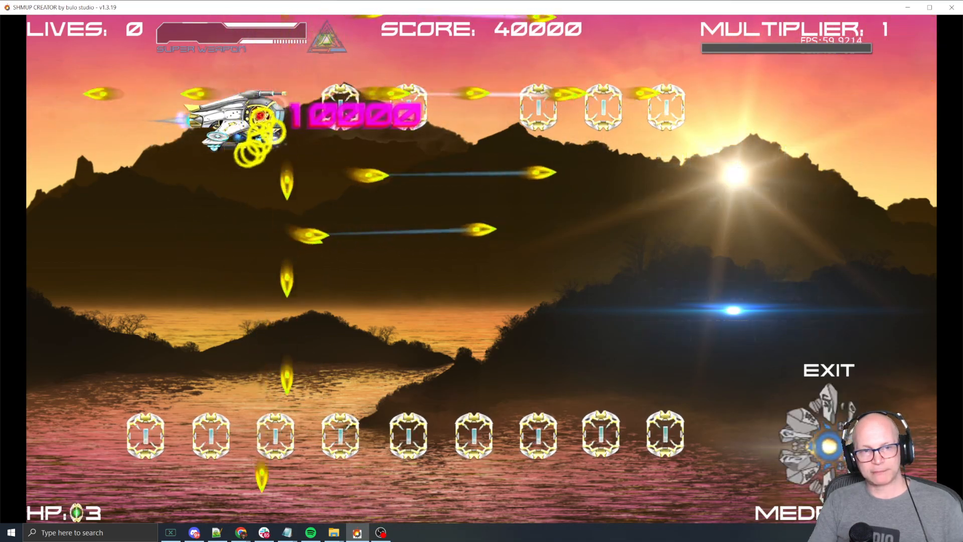
pyautogui.press('Escape')
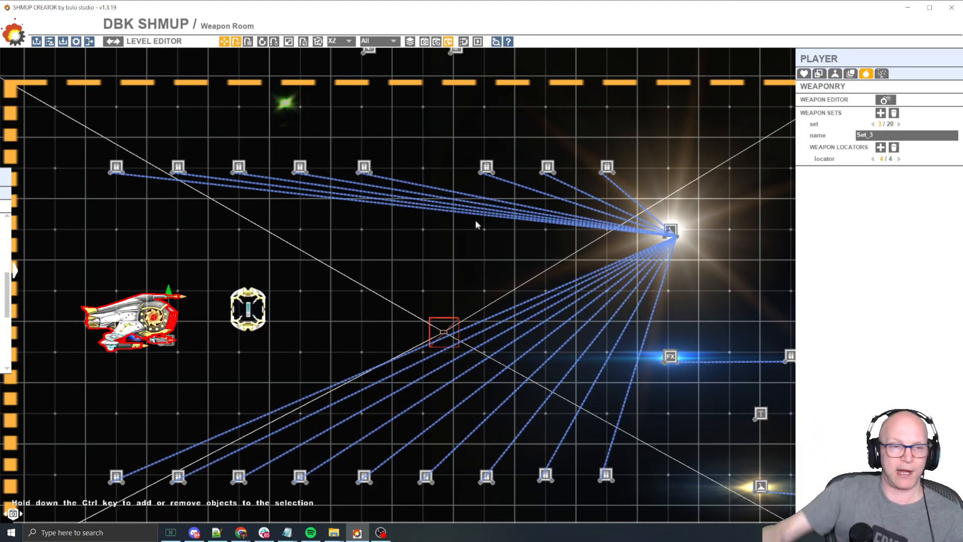
# Preview Set_20 and its assigned button in the weapon editor, and close the editor.
pyautogui.click(892, 100)
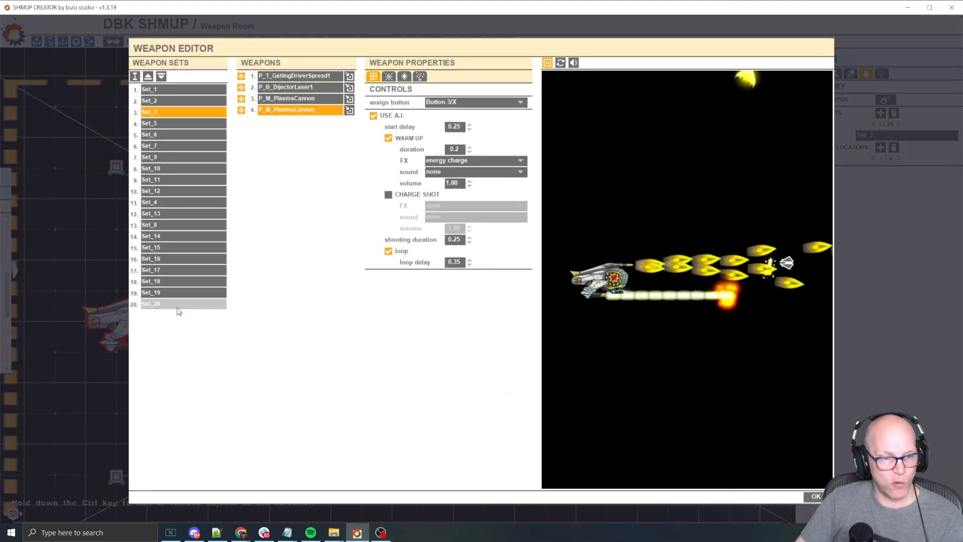
pyautogui.click(178, 306)
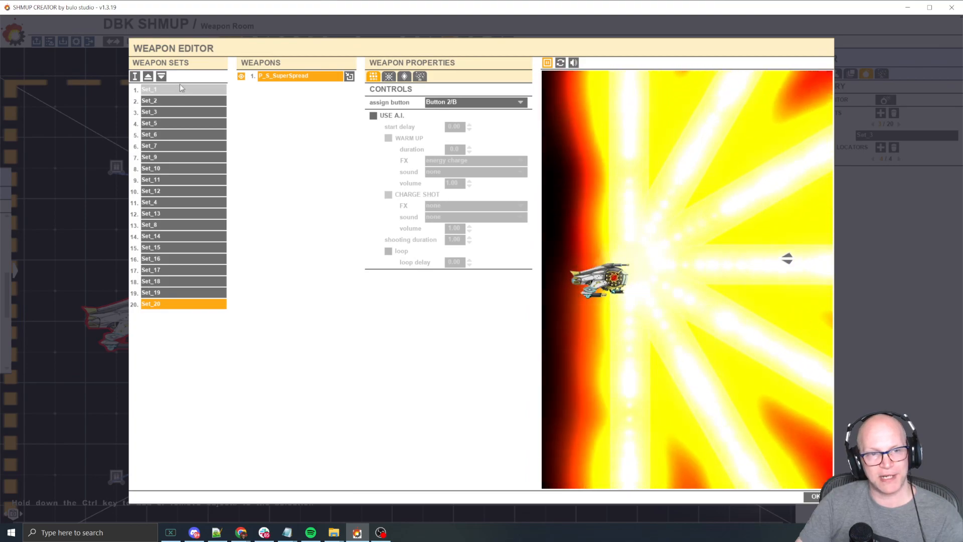
pyautogui.click(813, 496)
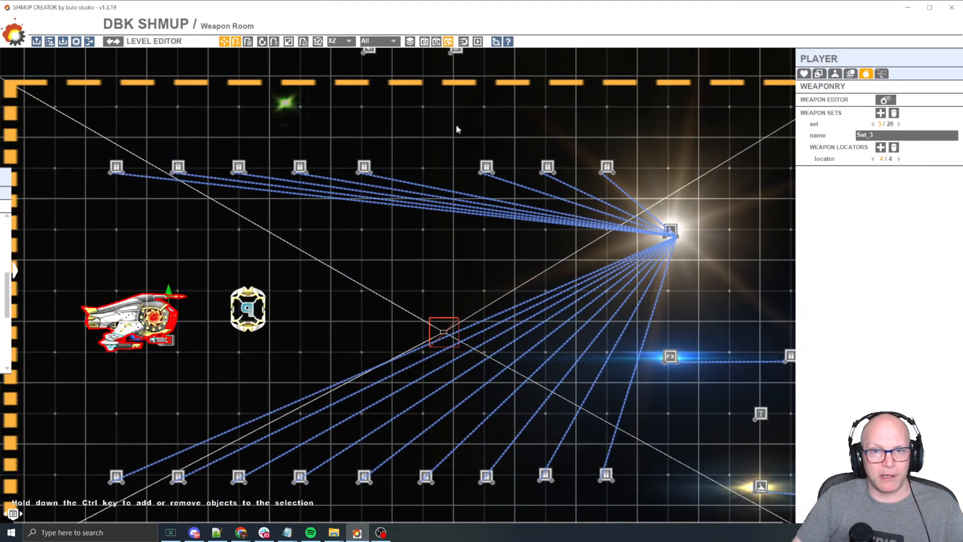
# Advance the level's camera position along the timeline to the three rows of weapon items.
pyautogui.click(23, 514)
pyautogui.moveTo(22, 517); pyautogui.dragTo(74, 517)
pyautogui.scroll(-8, 454, 184)
pyautogui.moveTo(684, 254); pyautogui.dragTo(230, 286, button='middle')
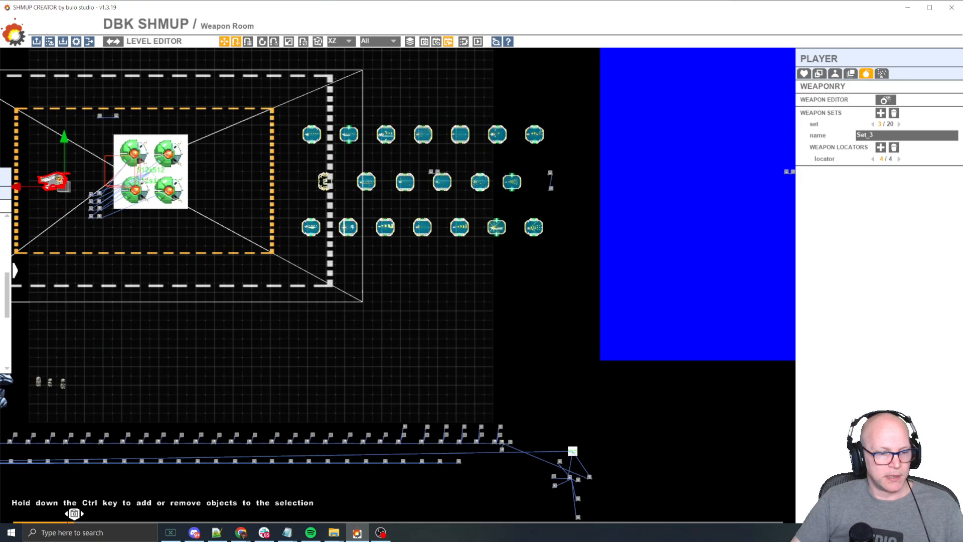
pyautogui.moveTo(74, 514); pyautogui.dragTo(107, 520)
# Playtest the weapon items area, nudge the camera slightly further along the timeline, and playtest it again before returning to the level editor.
pyautogui.press('space')
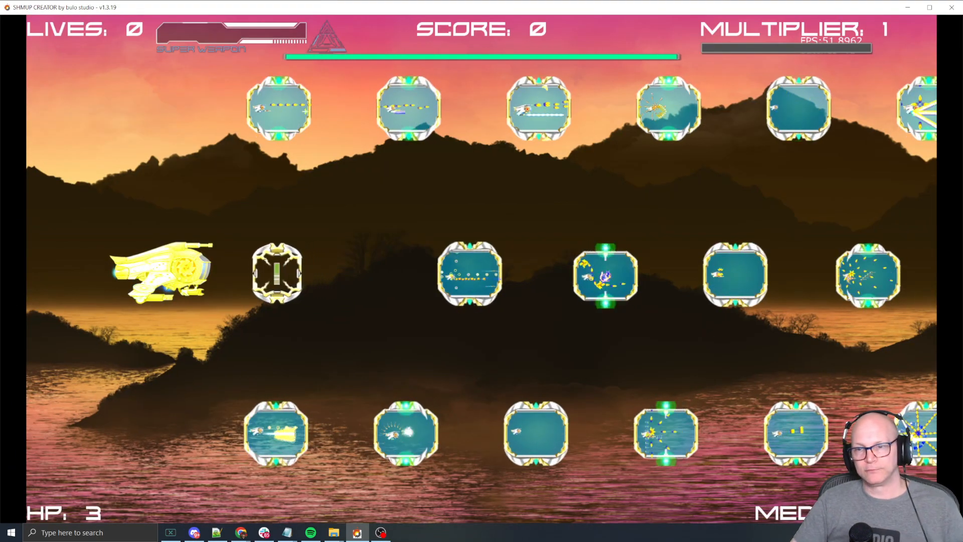
pyautogui.press('Escape')
pyautogui.moveTo(113, 513); pyautogui.dragTo(115, 513)
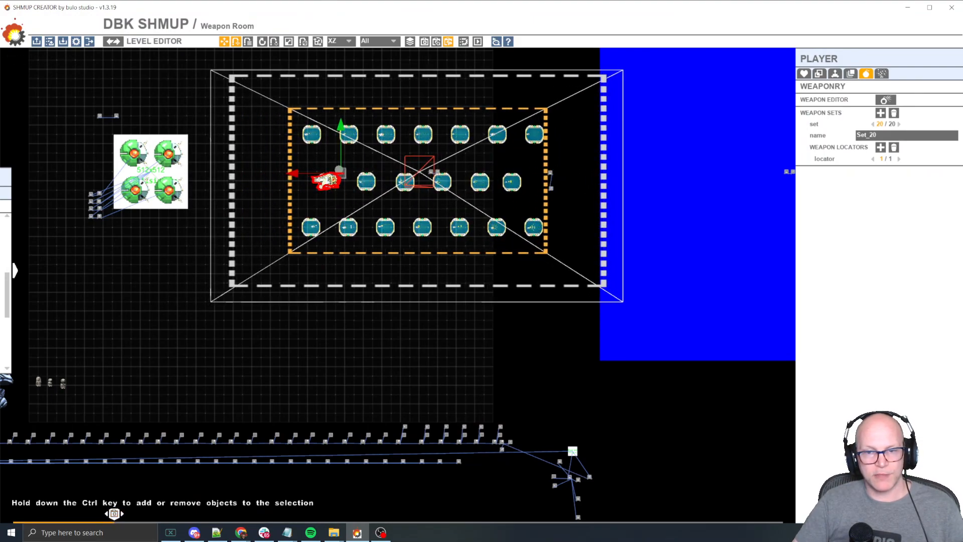
pyautogui.press('space')
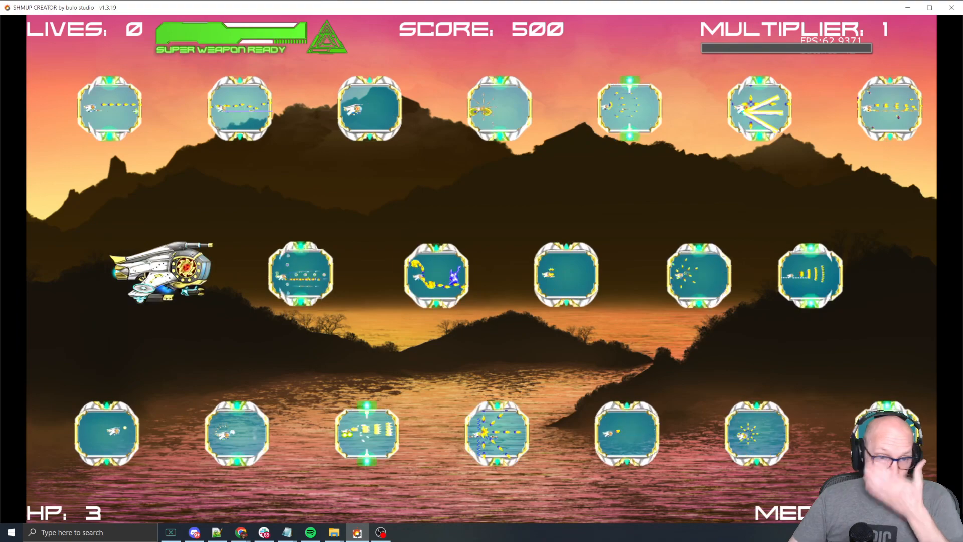
pyautogui.press('Escape')
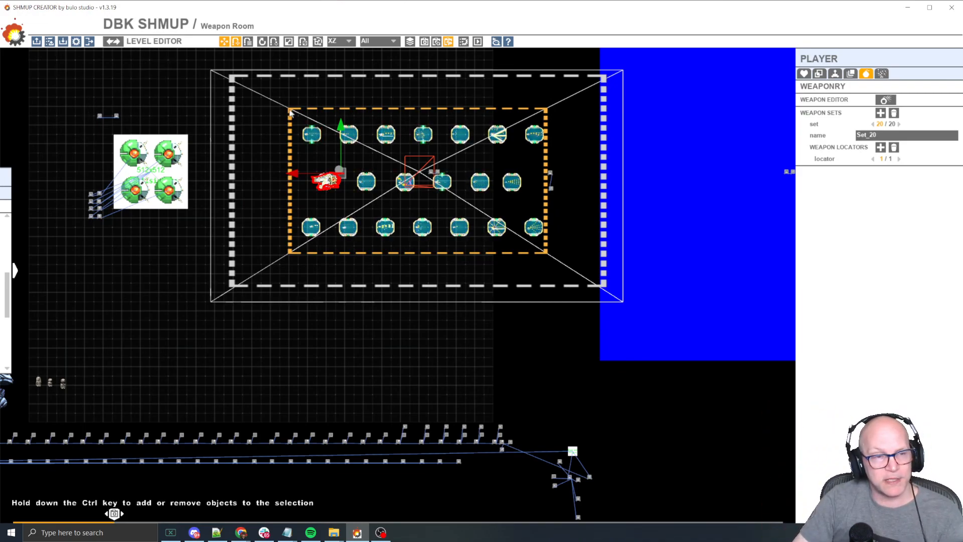
# Review the game editor's general settings and its gameplay scoring, lives and item power-up options, and return to the level editor.
pyautogui.click(113, 41)
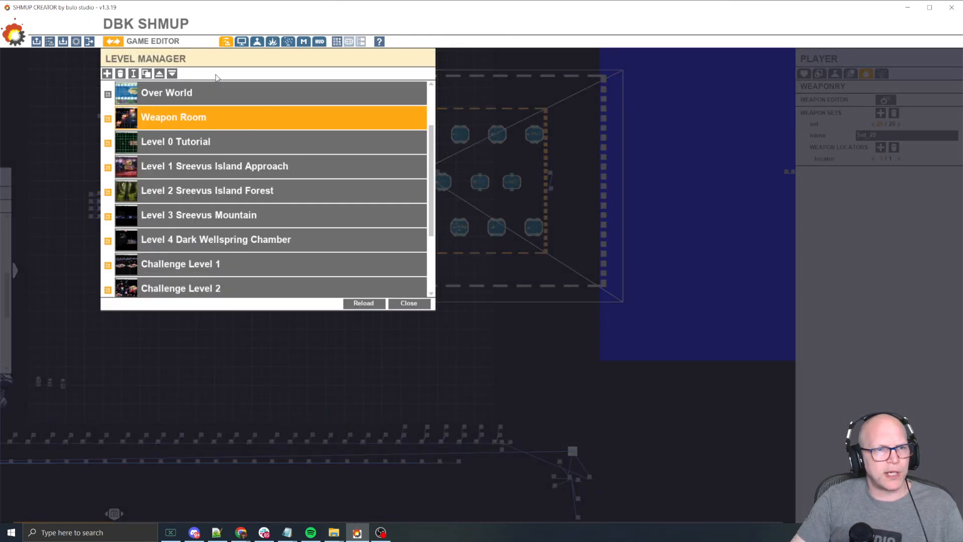
pyautogui.click(245, 43)
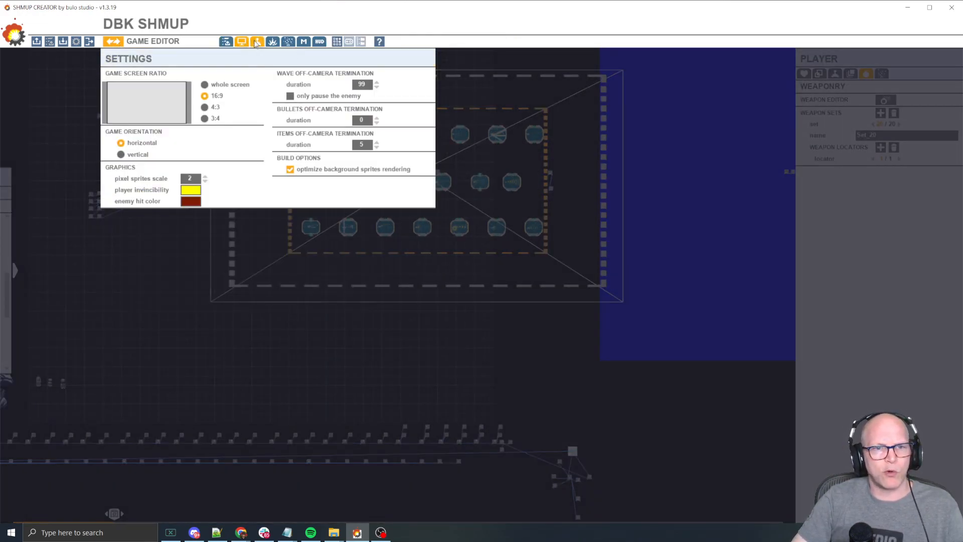
pyautogui.click(256, 42)
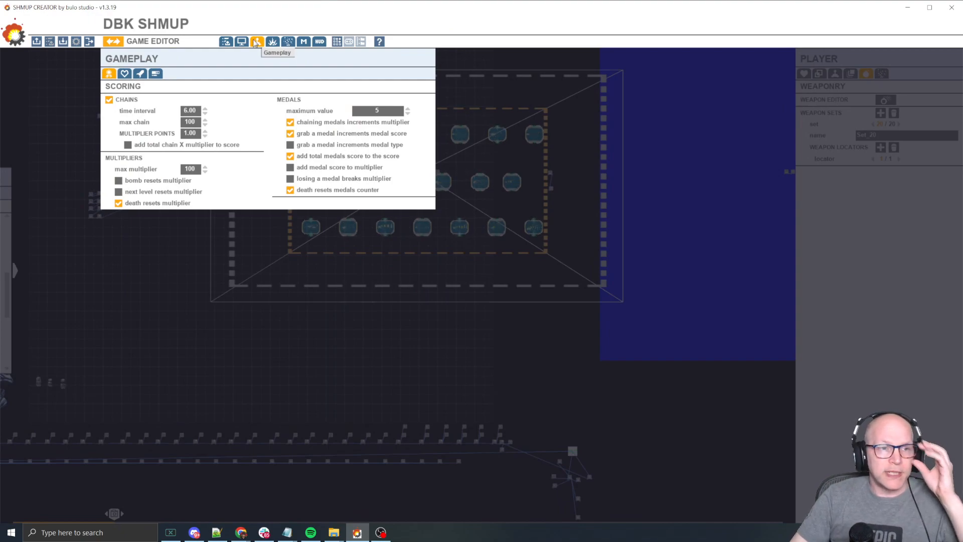
pyautogui.click(124, 74)
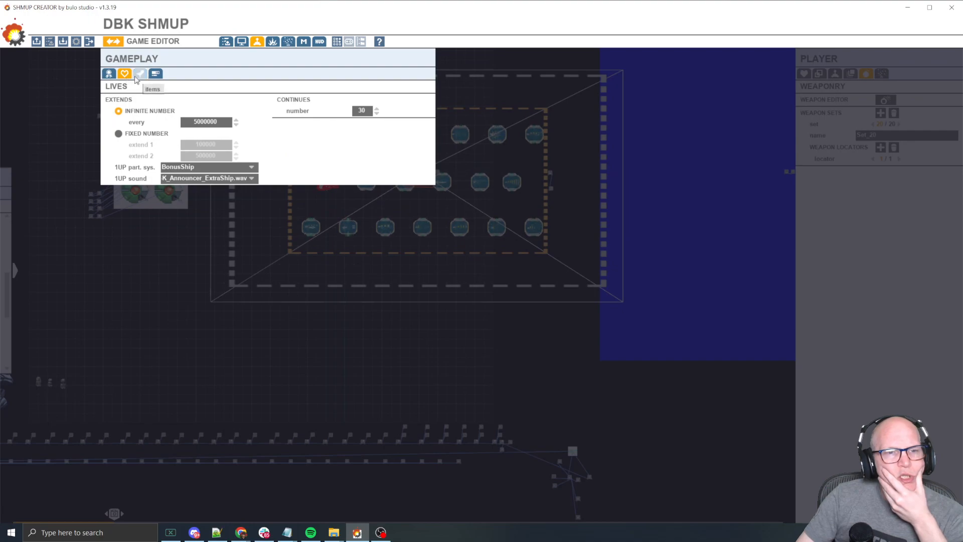
pyautogui.click(140, 74)
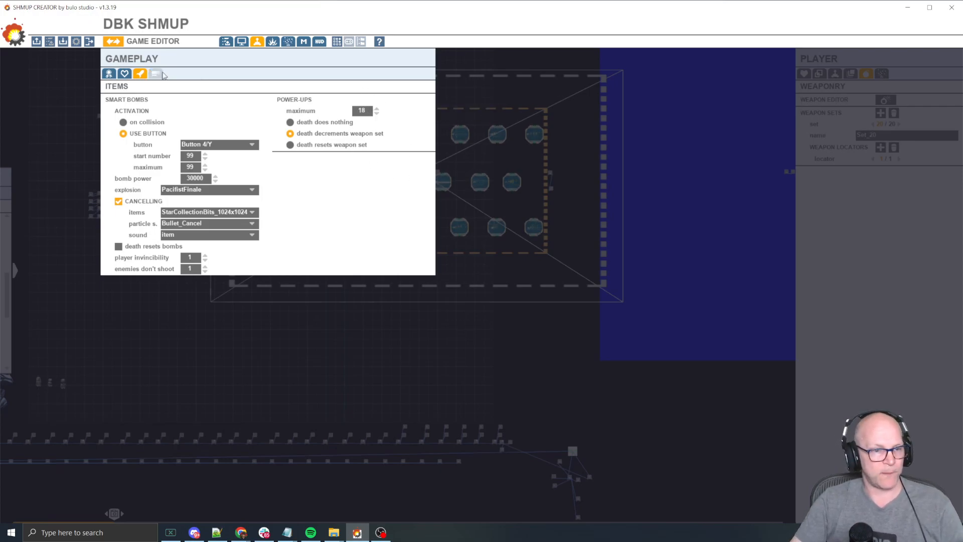
pyautogui.click(114, 43)
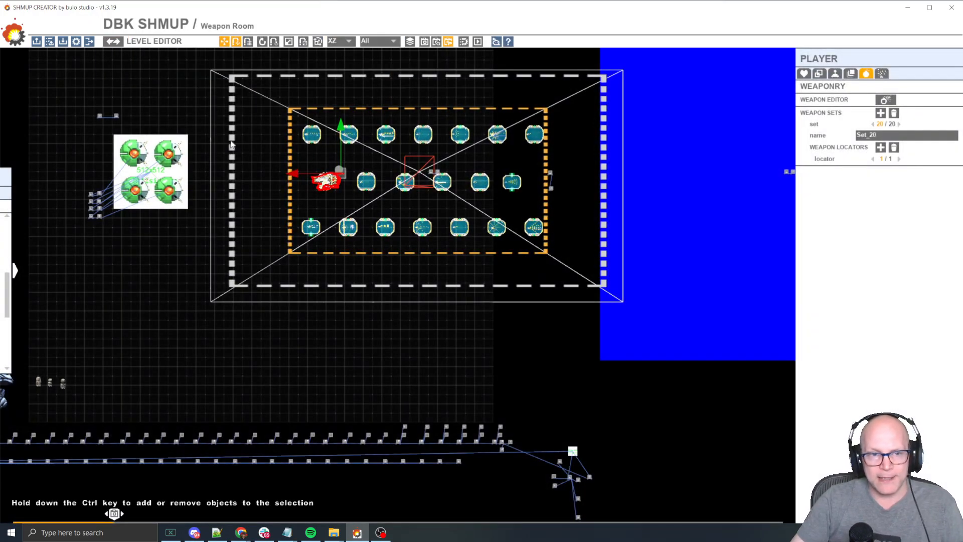
# Inspect which weapon set the first weapon item in the upper row rewards.
pyautogui.scroll(6, 260, 143)
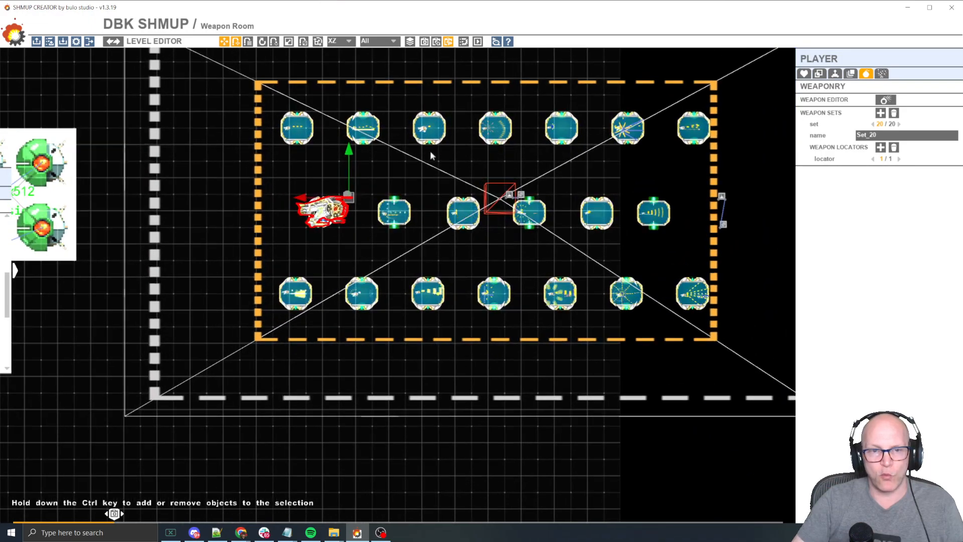
pyautogui.moveTo(462, 191); pyautogui.dragTo(398, 214, button='middle')
pyautogui.click(238, 151)
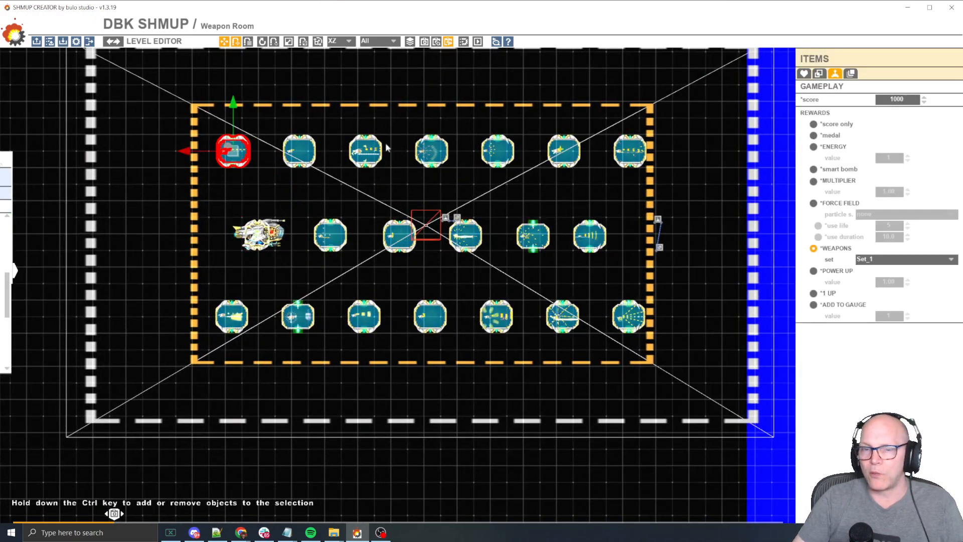
pyautogui.scroll(3, 247, 176)
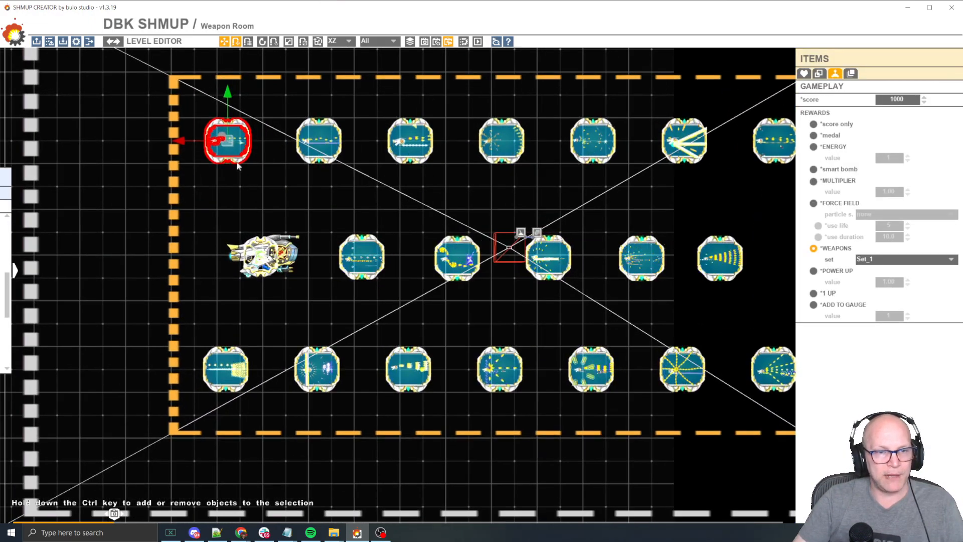
pyautogui.keyDown('ctrl'); pyautogui.click(513, 149); pyautogui.keyUp('ctrl')
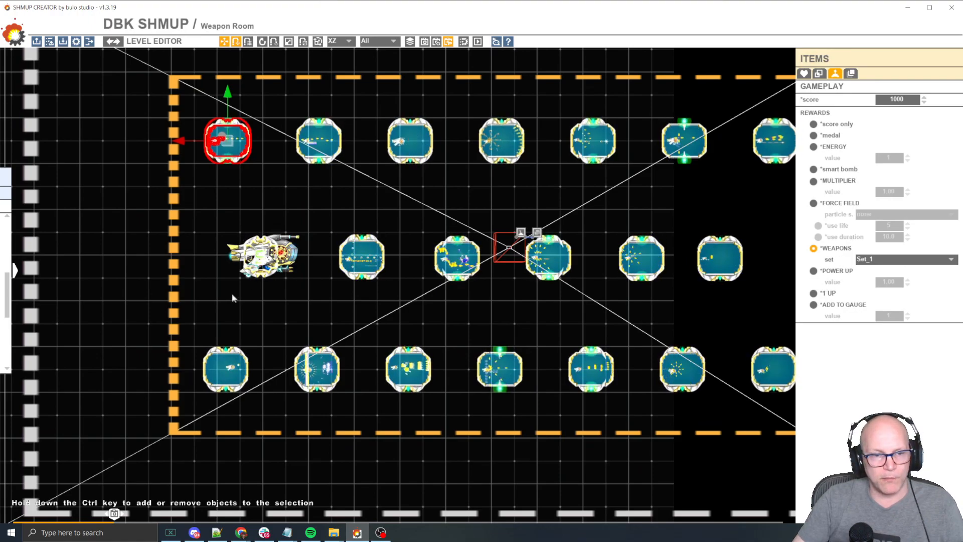
# Place a PowerUP1 item from the item library between the upper and middle weapon rows and display its gameplay reward settings.
pyautogui.moveTo(7, 255)
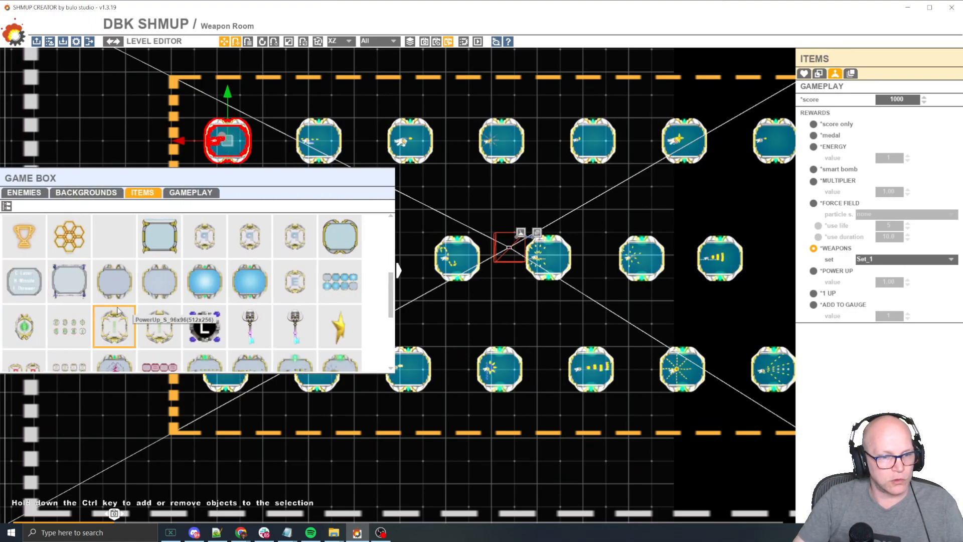
pyautogui.scroll(-3, 157, 336)
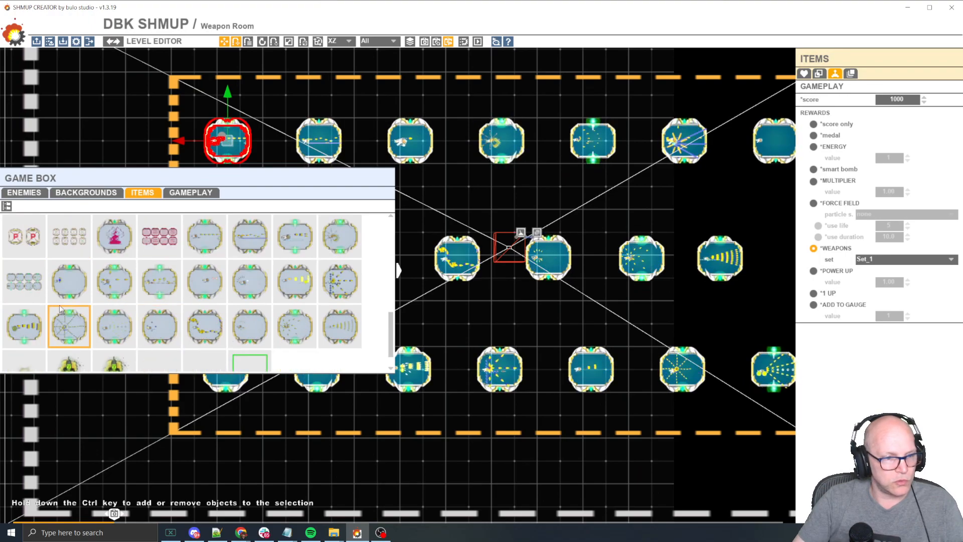
pyautogui.scroll(3, 121, 286)
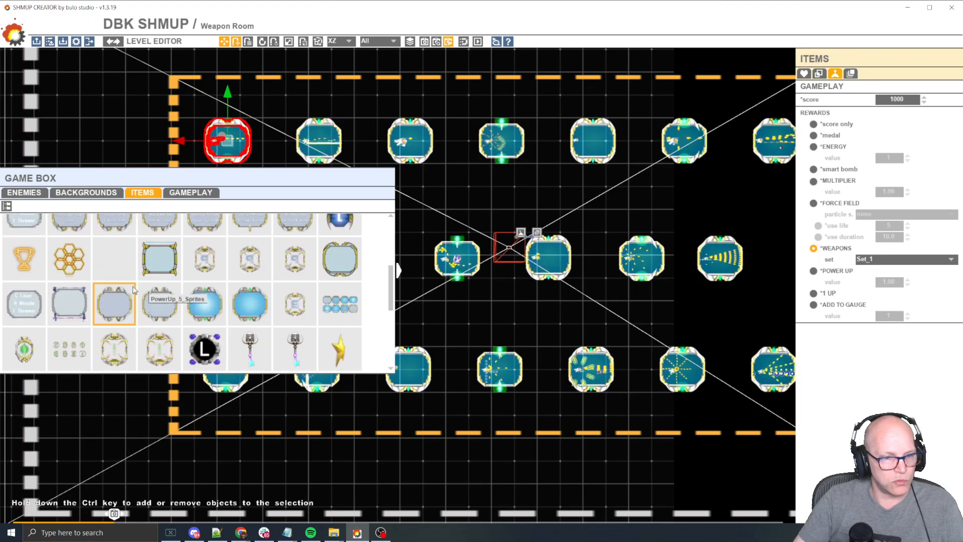
pyautogui.click(213, 267)
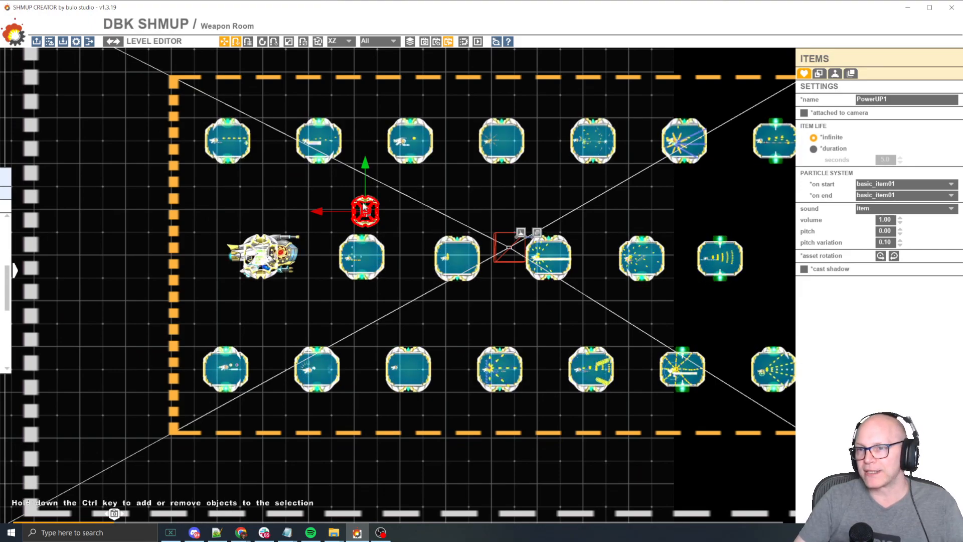
pyautogui.click(835, 74)
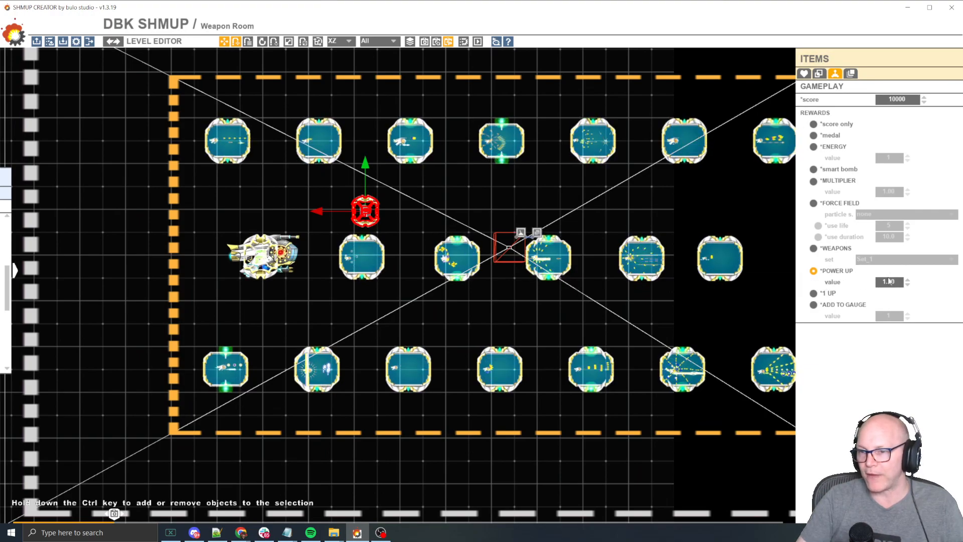
# Inspect which weapon set each of the first four weapon items in the upper row rewards.
pyautogui.click(226, 152)
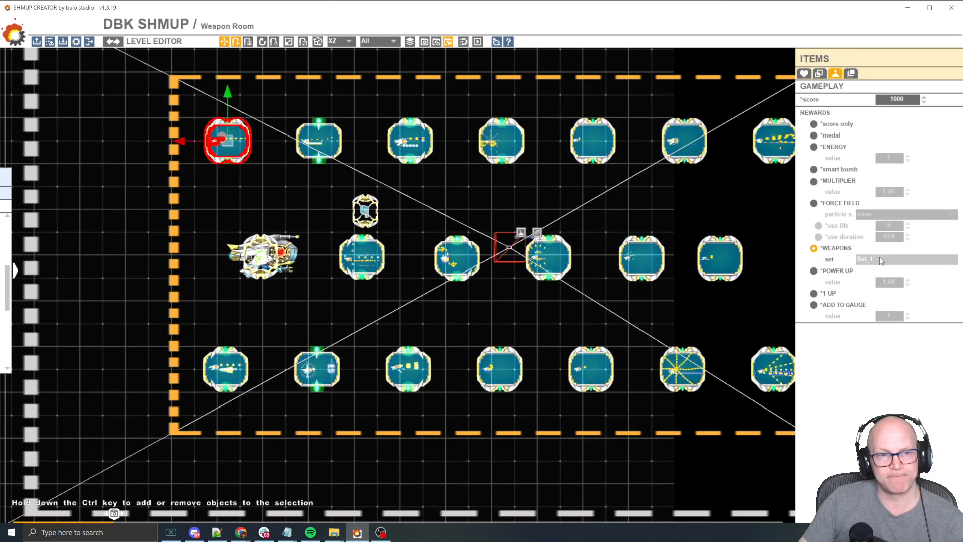
pyautogui.moveTo(658, 217); pyautogui.dragTo(609, 216, button='middle')
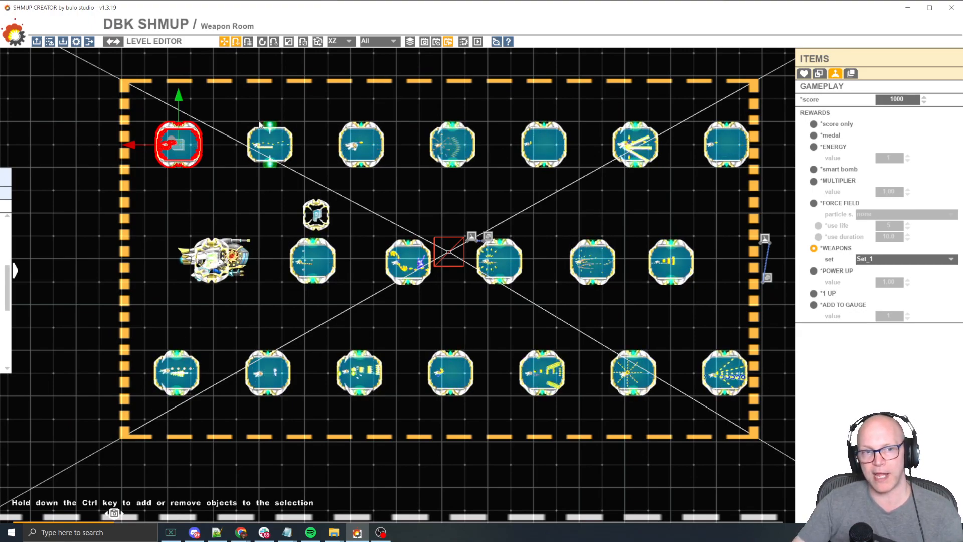
pyautogui.click(269, 144)
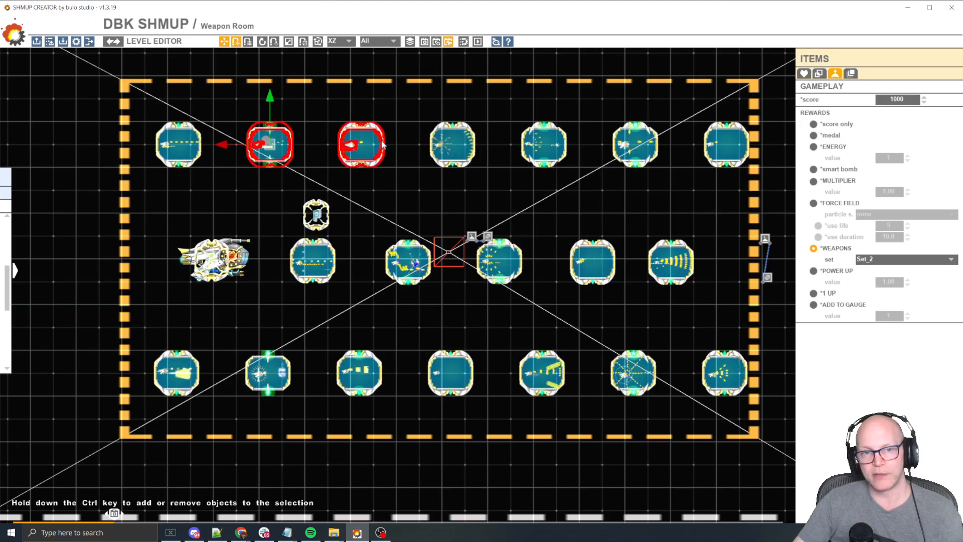
pyautogui.click(363, 145)
pyautogui.click(452, 145)
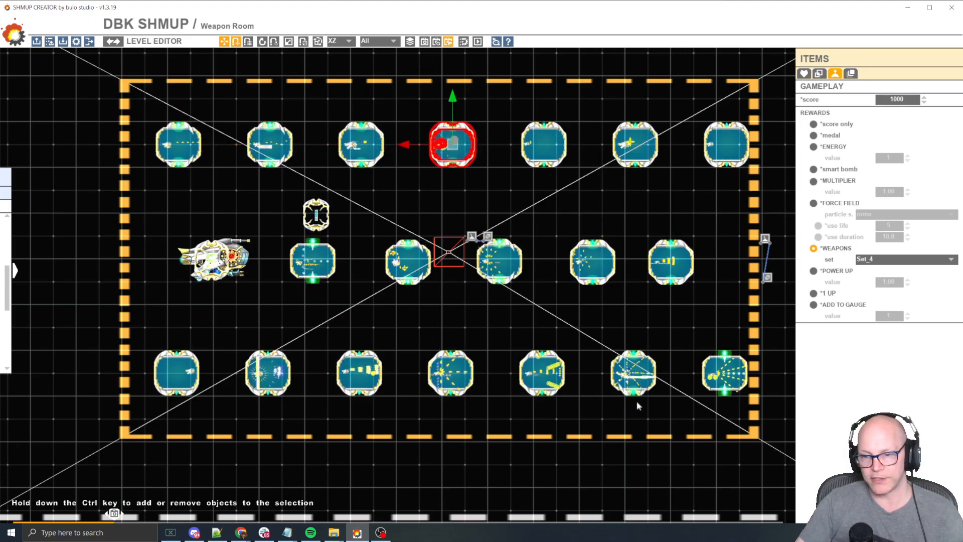
# Playtest the weapon room, collecting the placed power-up item and firing the ship's weapons.
pyautogui.moveTo(1, 194)
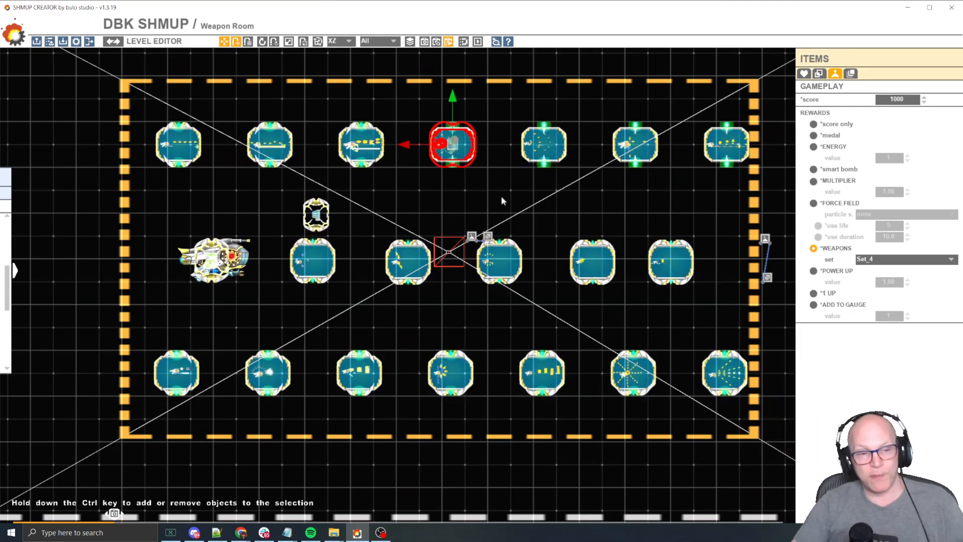
pyautogui.press('space')
pyautogui.press('Up')
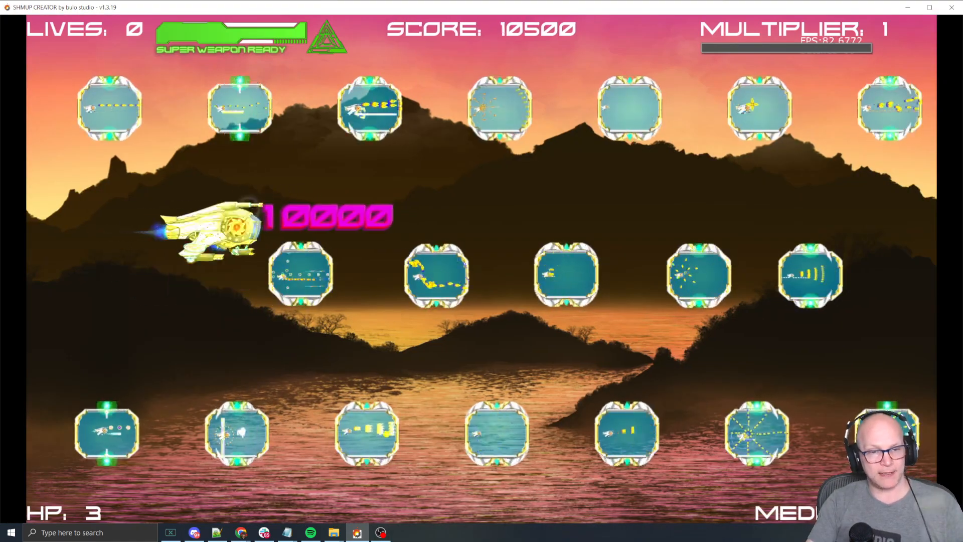
pyautogui.press('Right')
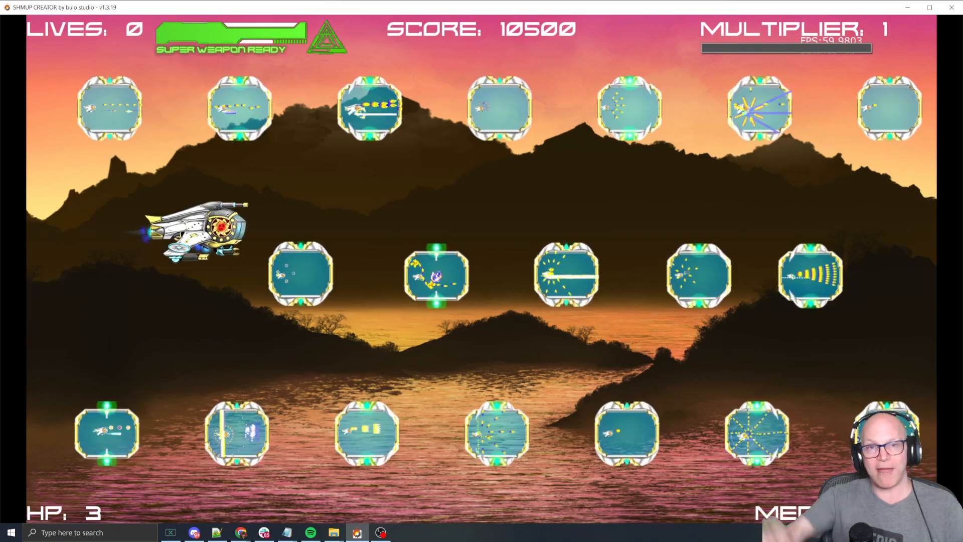
pyautogui.press('Up')
pyautogui.press('Left')
pyautogui.press('space')
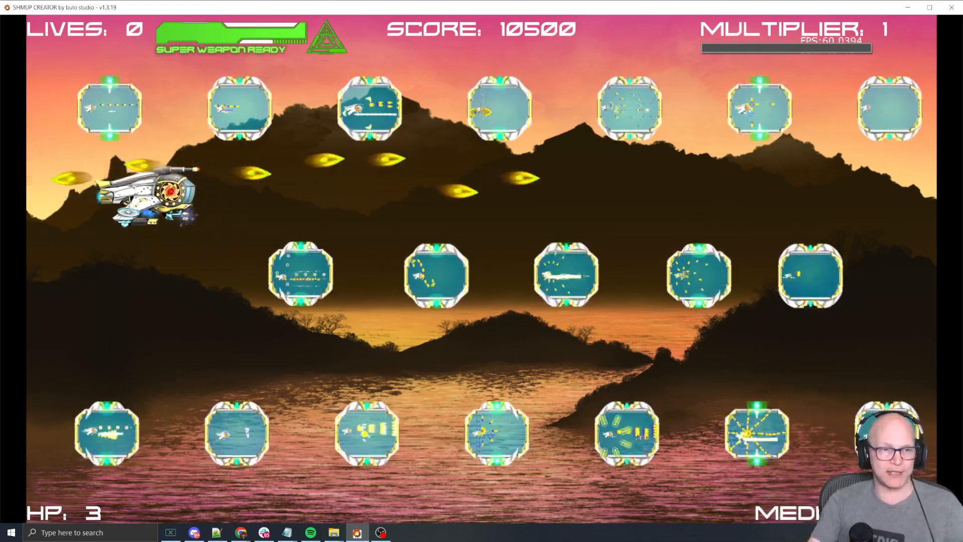
pyautogui.press('Down')
pyautogui.press('Right')
pyautogui.press('Up')
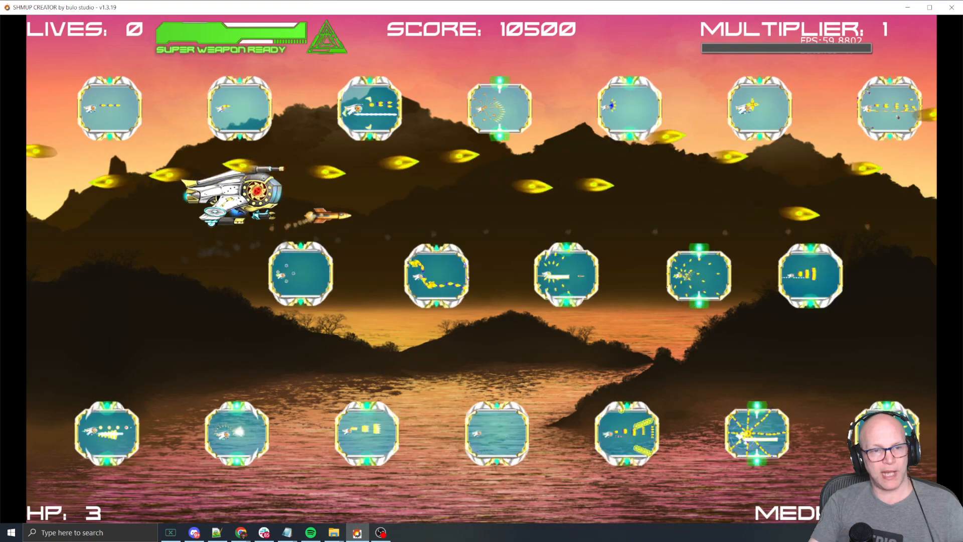
# Fly the ship along the upper row to collect its weapon items in turn, and return to the level editor.
pyautogui.press('Left')
pyautogui.press('Up')
pyautogui.press('Down')
pyautogui.press('Right')
pyautogui.press('Up')
pyautogui.press('Right')
pyautogui.press('Right')
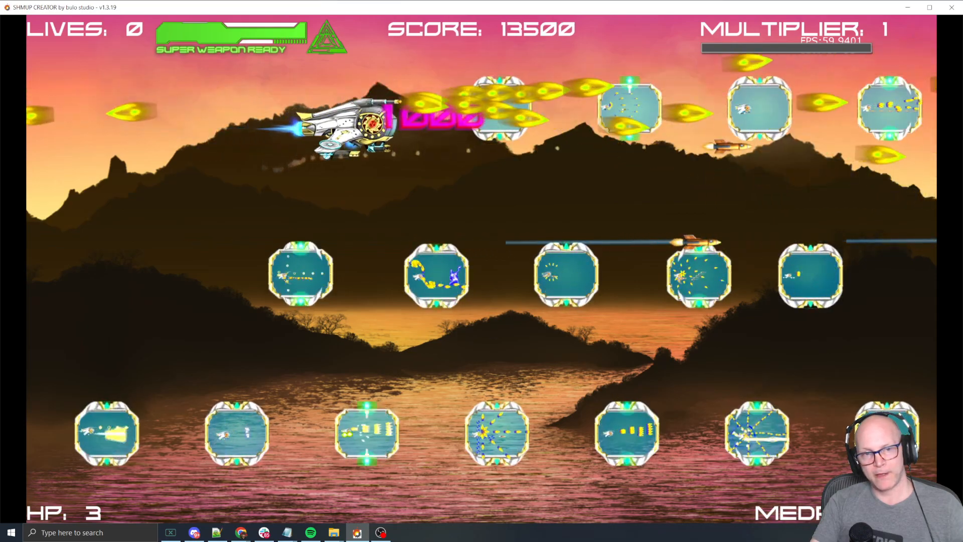
pyautogui.press('Right')
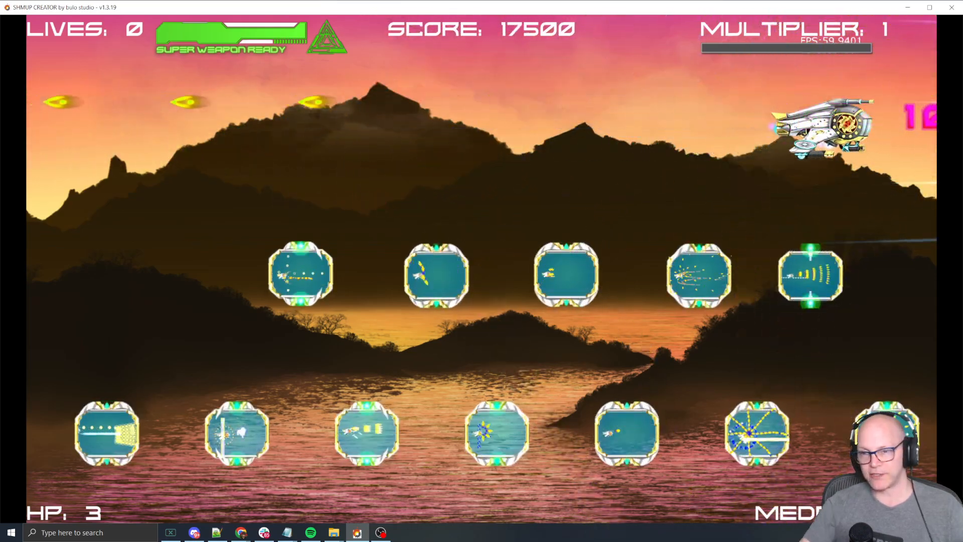
pyautogui.press('Escape')
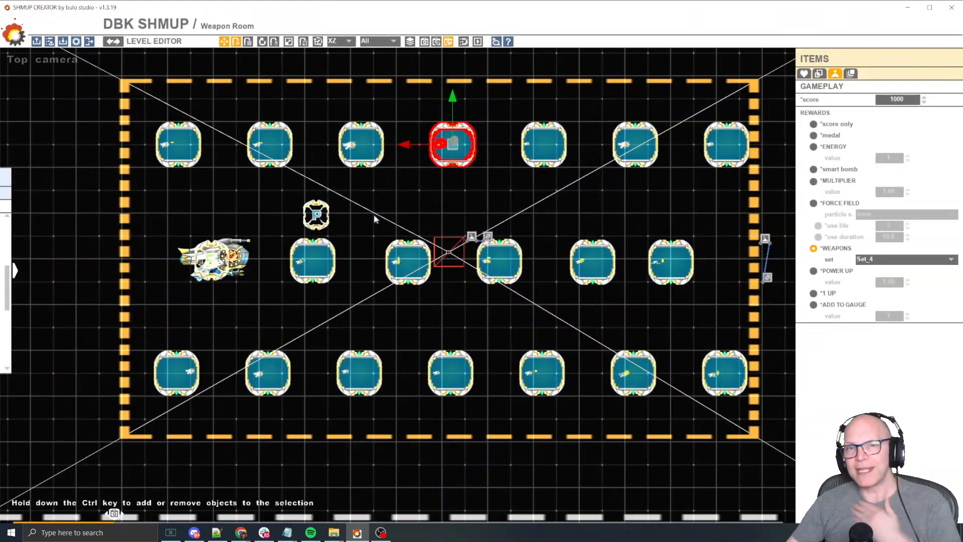